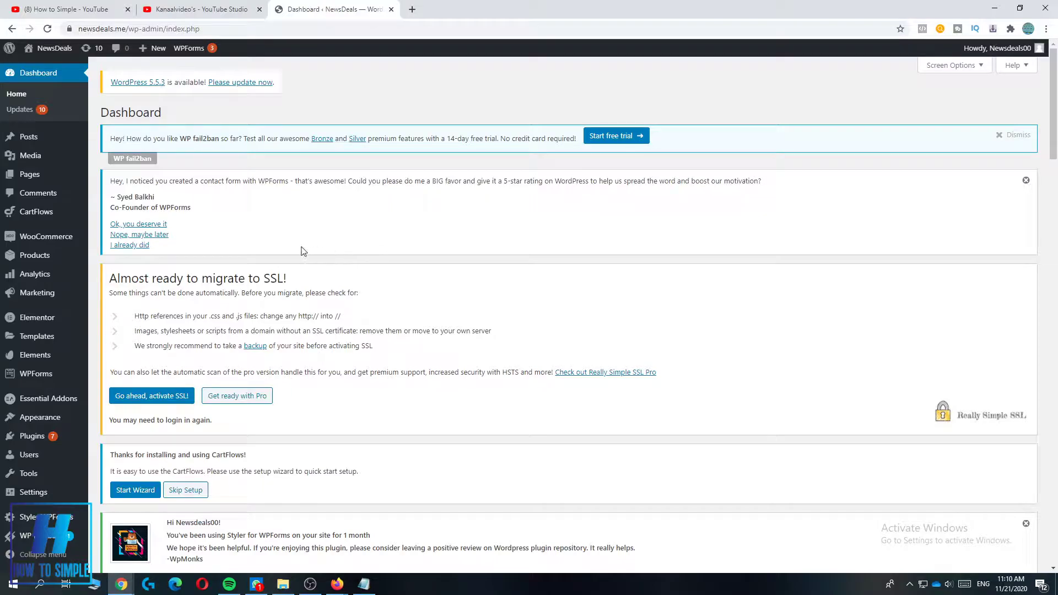
- Scroll the dashboard to bring the Products menu into view in the admin sidebar
scroll(303, 251, down, 5)
scroll(165, 248, up, 1)
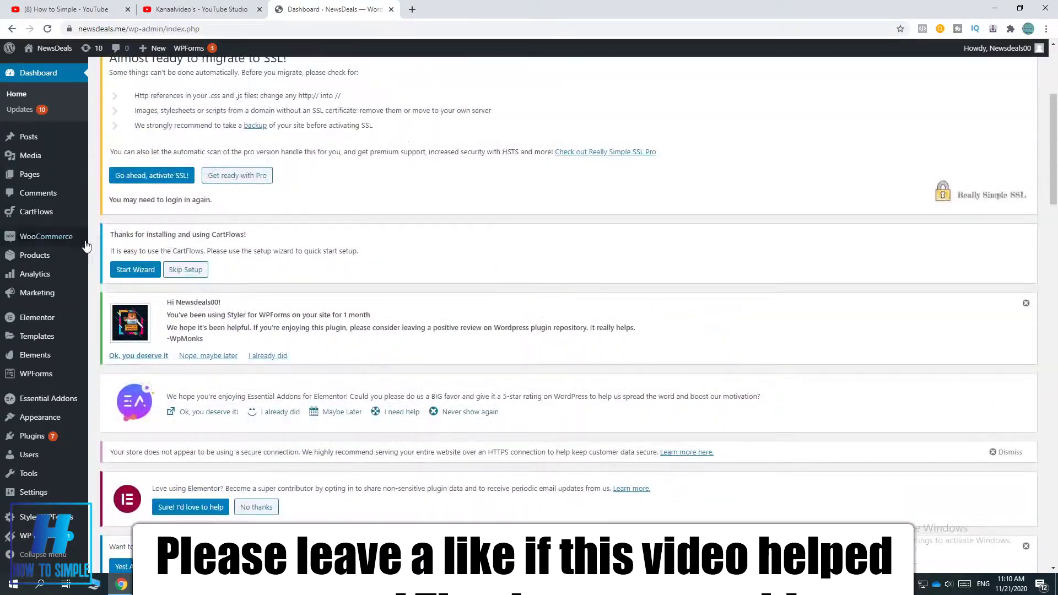
mouse_move(64, 237)
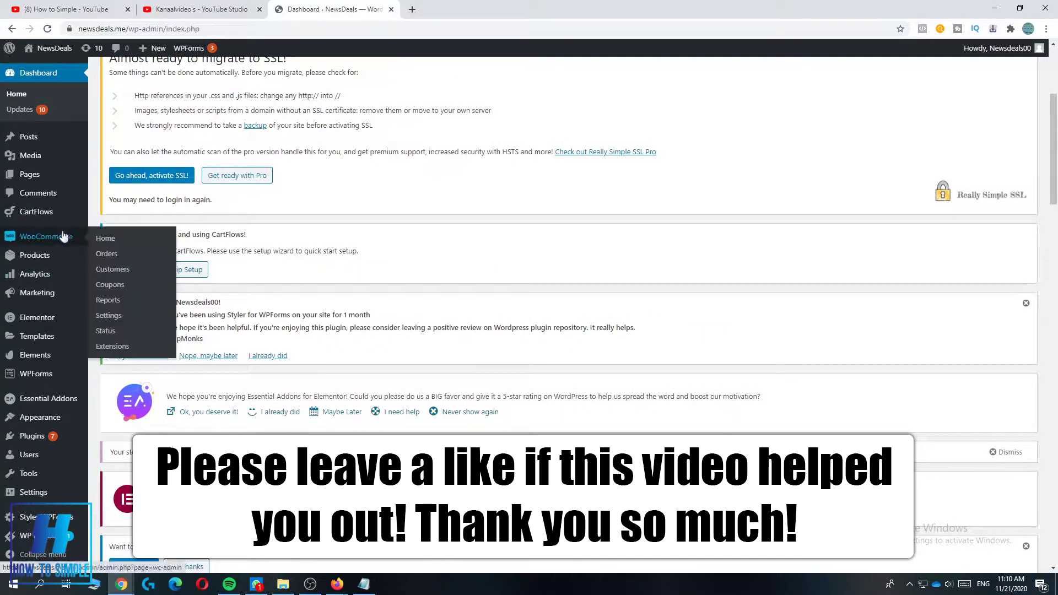
scroll(55, 242, down, 6)
scroll(55, 242, up, 3)
scroll(44, 251, down, 1)
- Open All Products and review the in-stock, published Lambo Button and Skygoggles listings
click(33, 255)
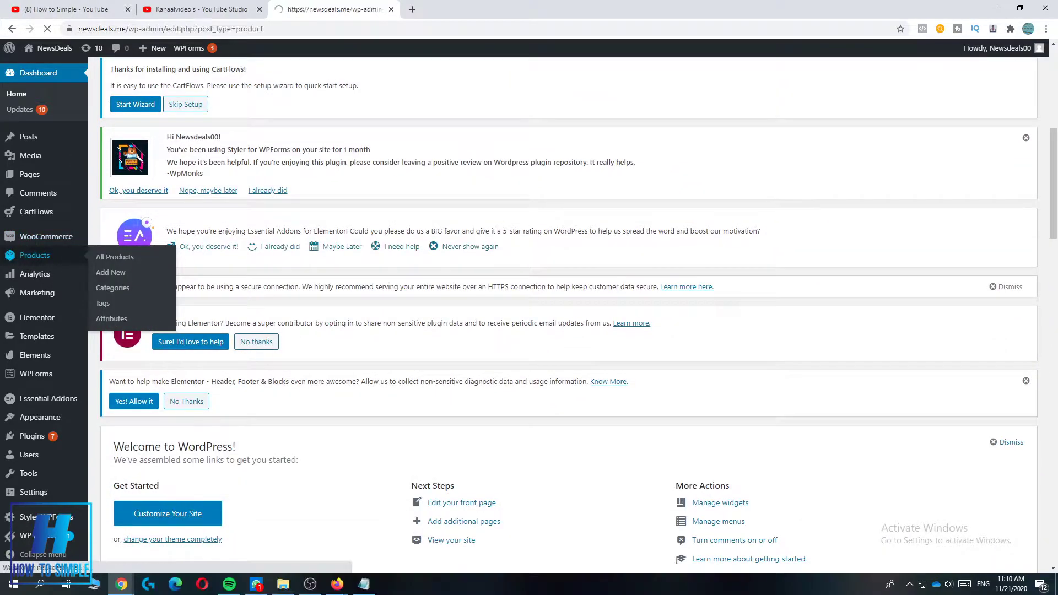
scroll(209, 385, down, 3)
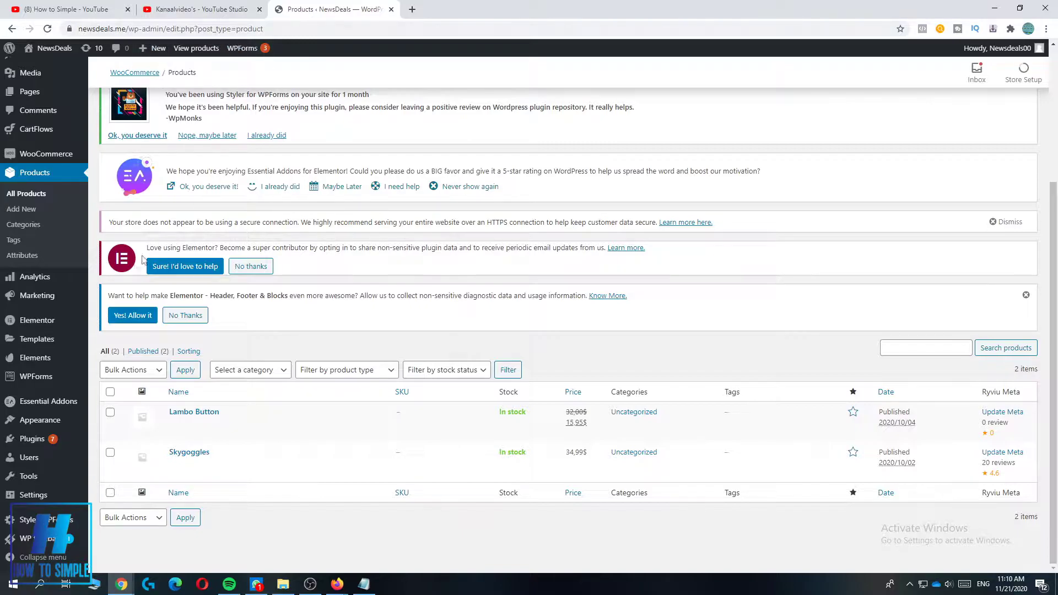
mouse_move(290, 420)
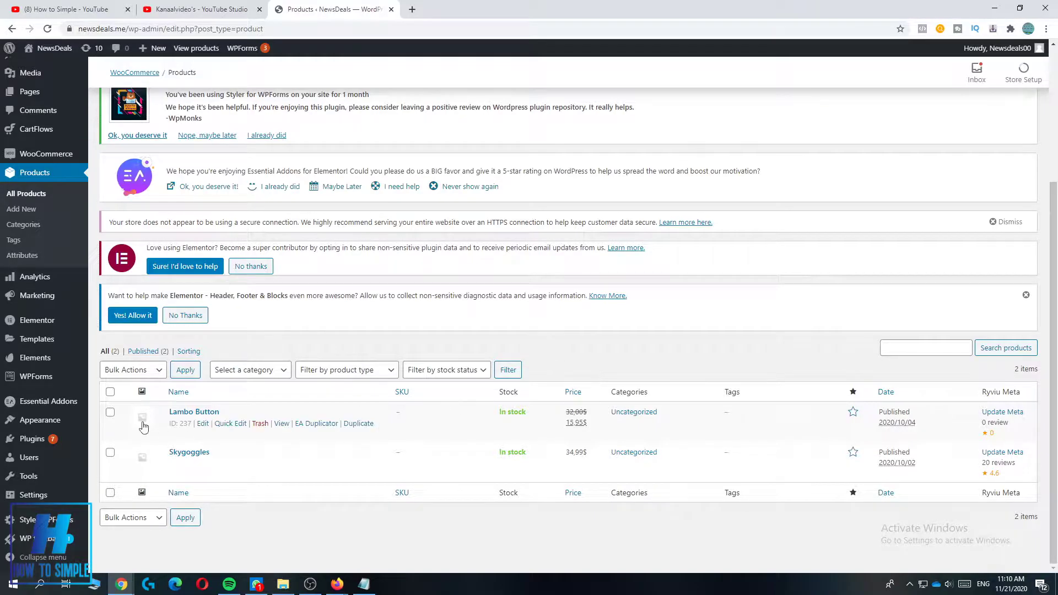
mouse_move(90, 399)
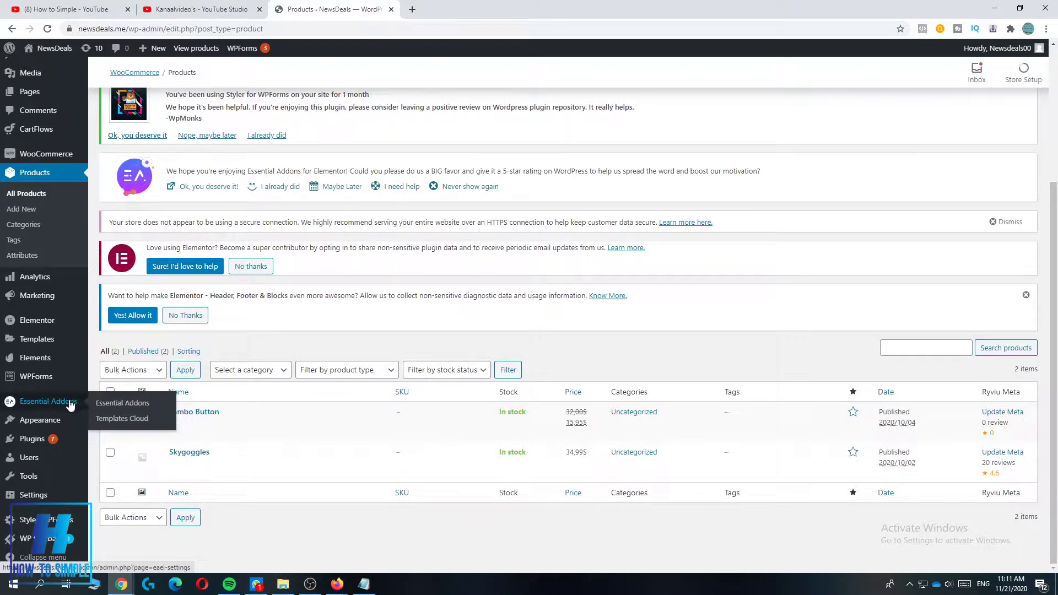
mouse_move(39, 439)
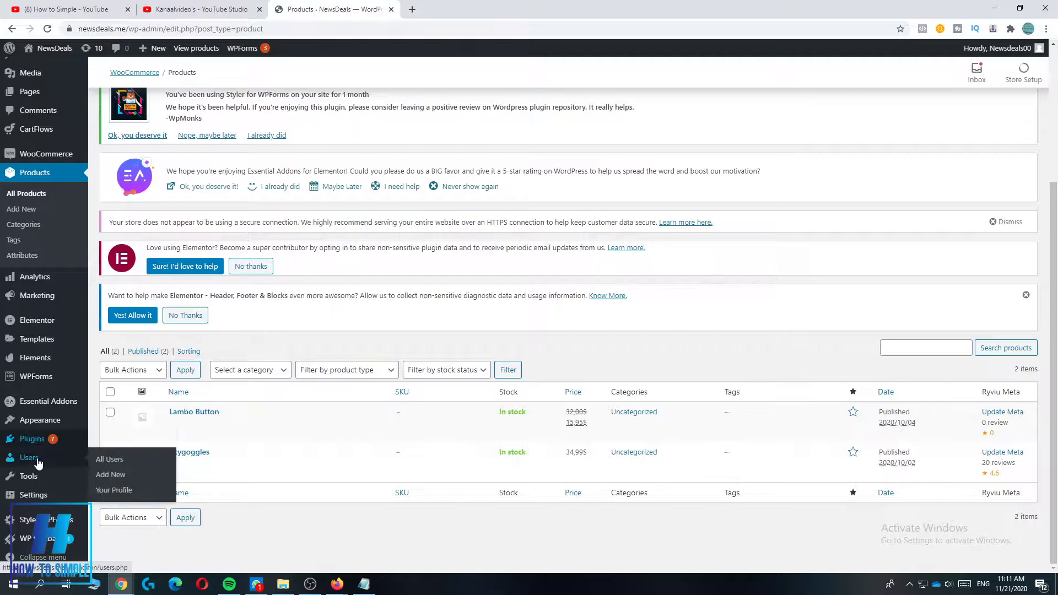
- Go from Plugins to the Add New plugins page
click(17, 444)
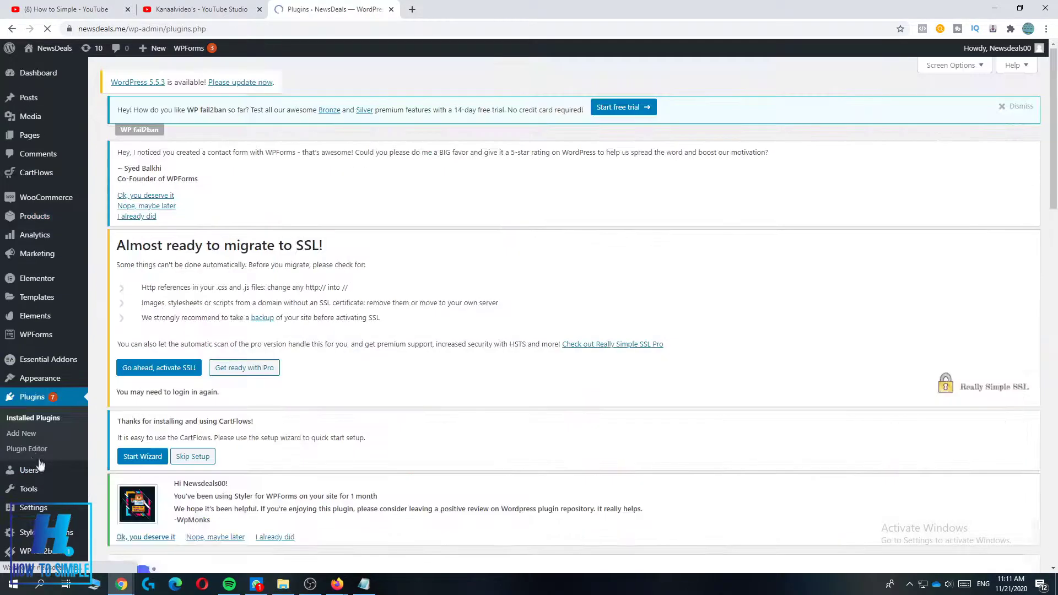
scroll(170, 273, down, 3)
scroll(170, 272, up, 3)
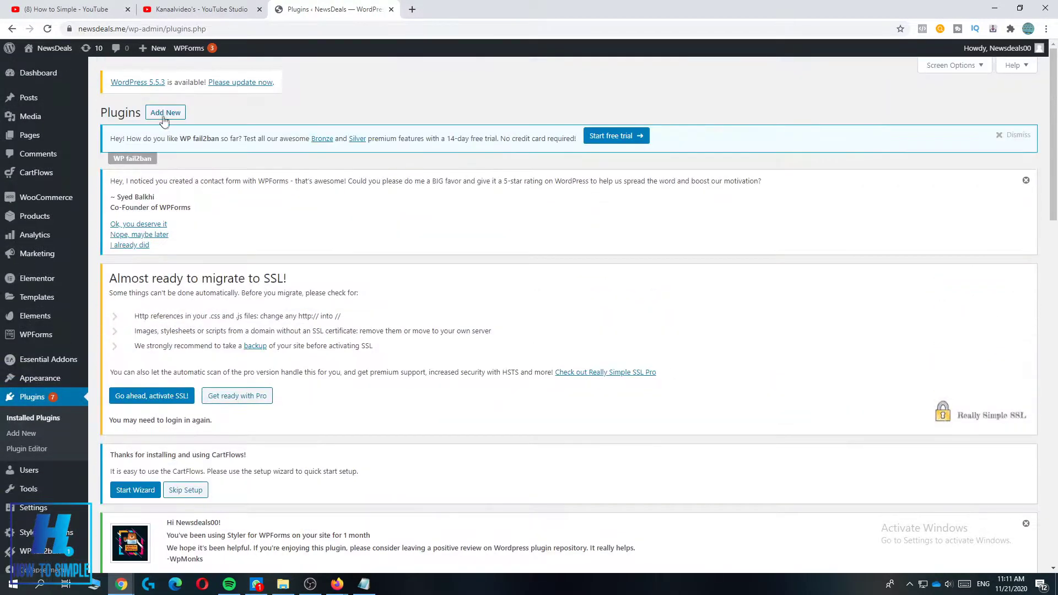
click(165, 113)
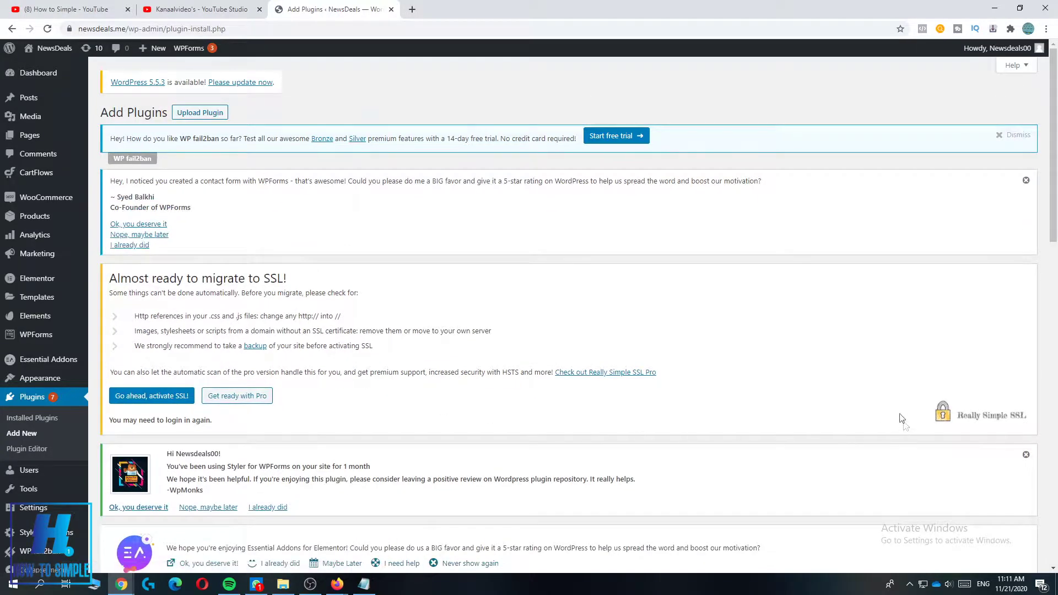
scroll(599, 208, down, 3)
scroll(295, 217, up, 3)
scroll(191, 149, down, 3)
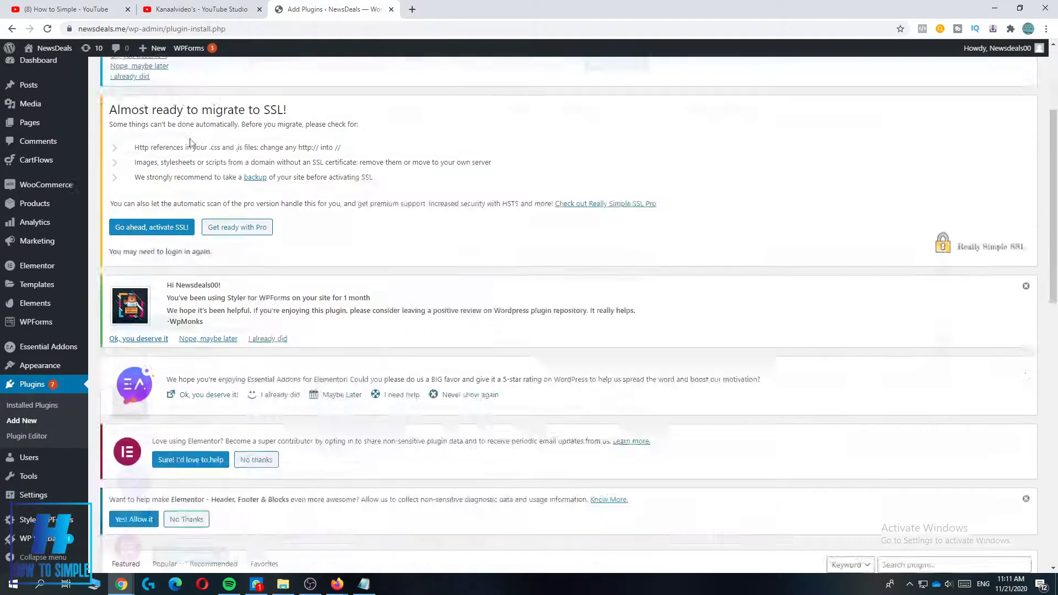
scroll(193, 166, up, 1)
scroll(191, 166, down, 5)
- Search the plugin directory for 'affiliate'
click(926, 347)
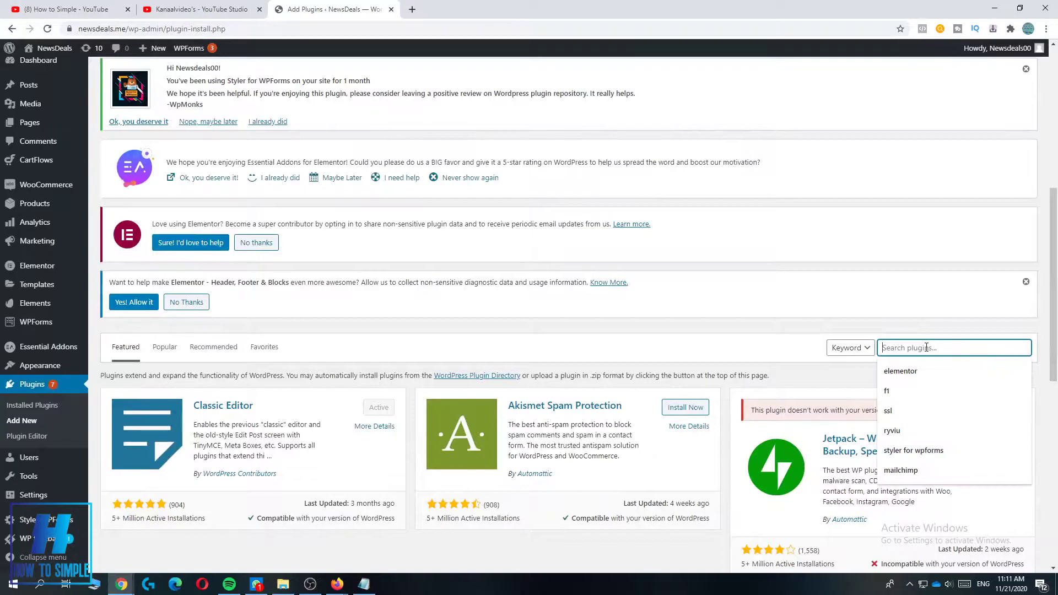
text(affiliate)
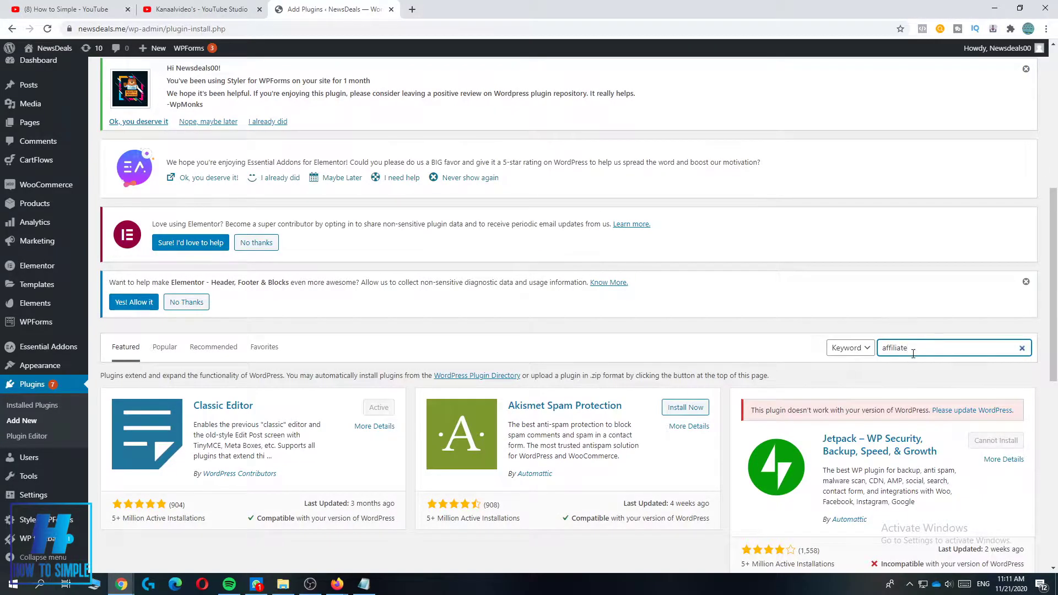
key(ctrl+a)
text(af)
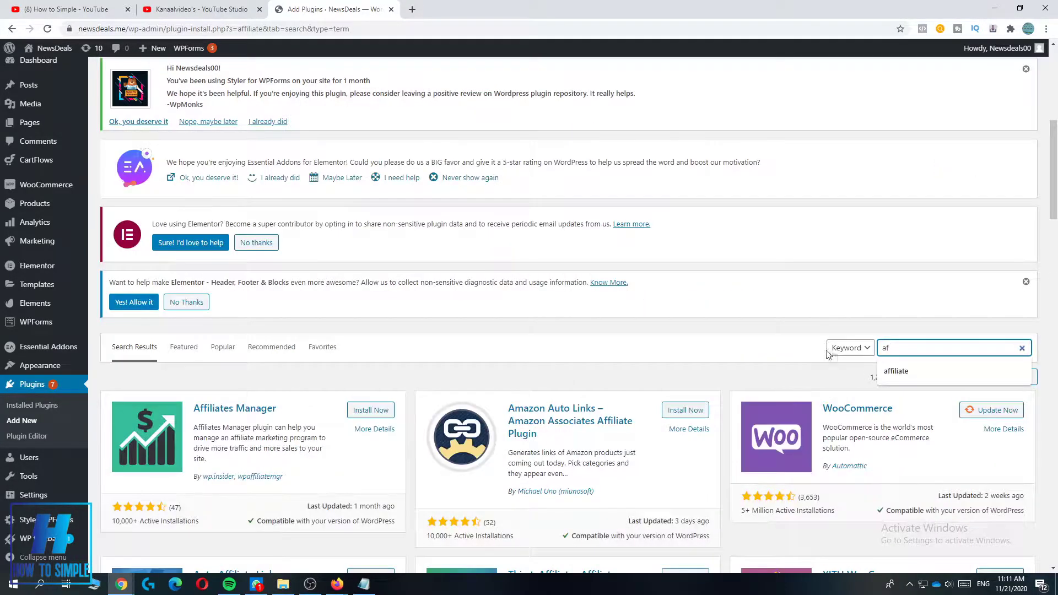
key(Down)
key(Return)
- Find Affiliates Manager in the results and install it
drag(264, 411, 264, 385)
scroll(221, 359, down, 2)
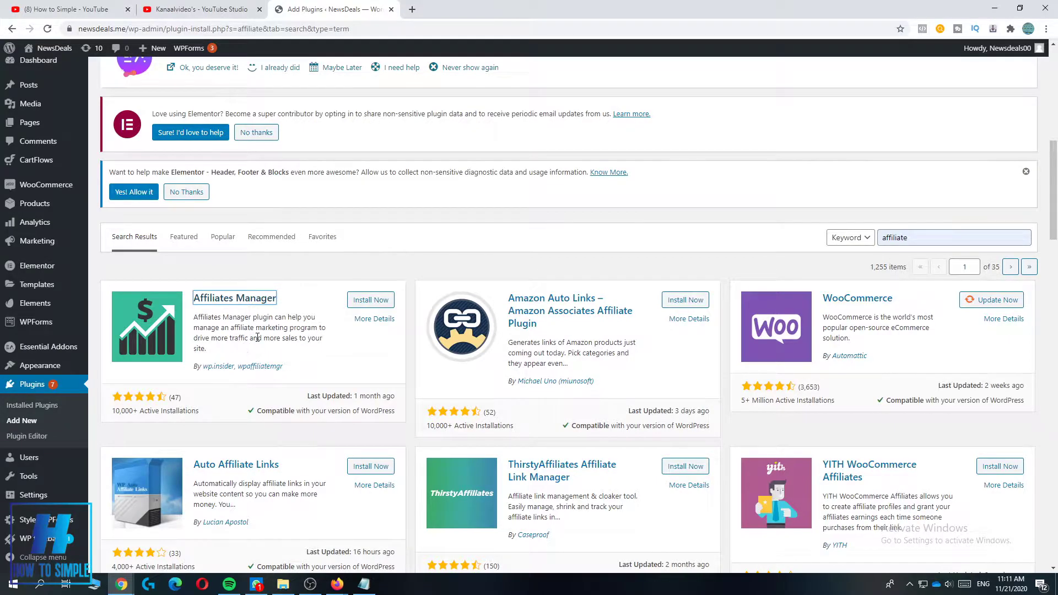
drag(216, 355, 334, 349)
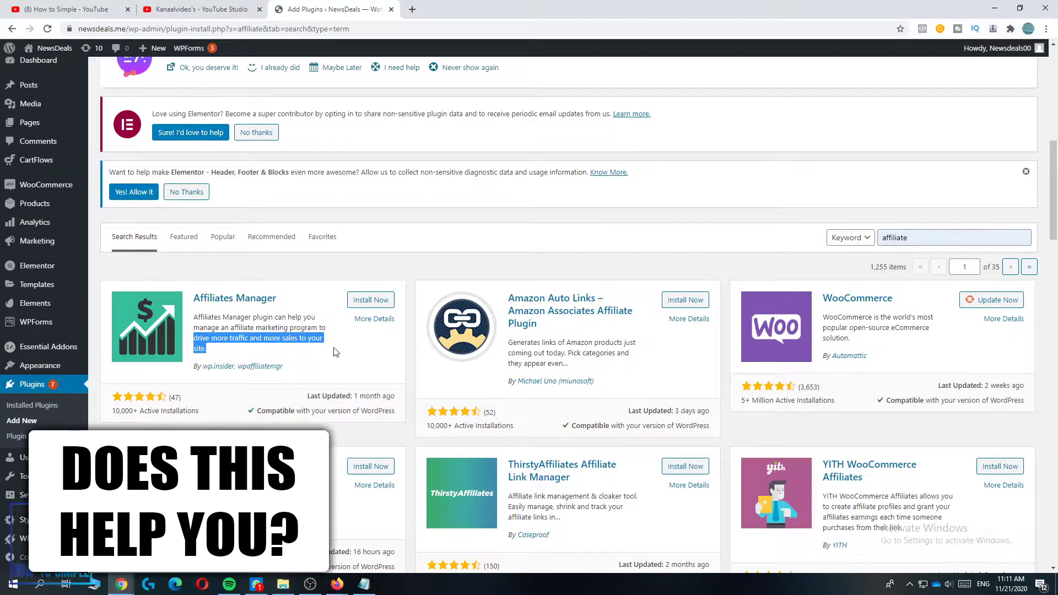
click(336, 350)
click(368, 300)
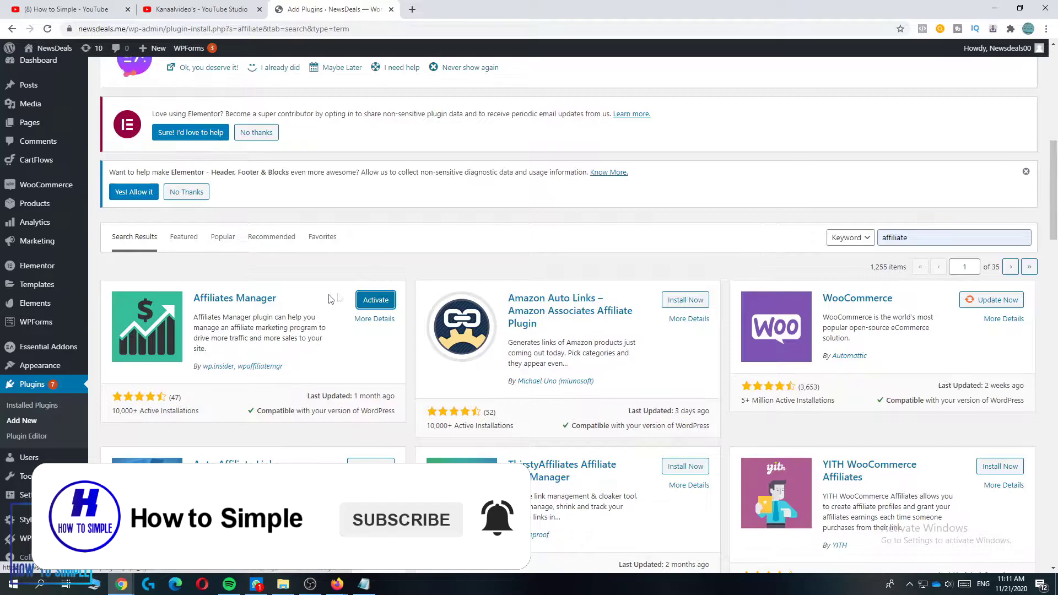
- Activate Affiliates Manager, then go to Affiliates and open New Affiliate
click(371, 301)
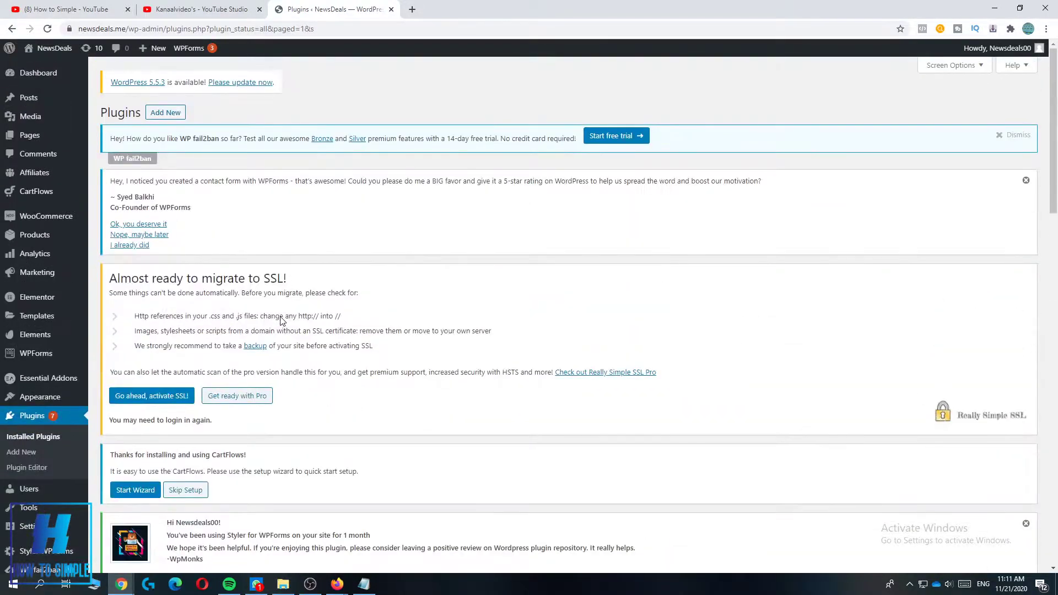
scroll(282, 319, down, 10)
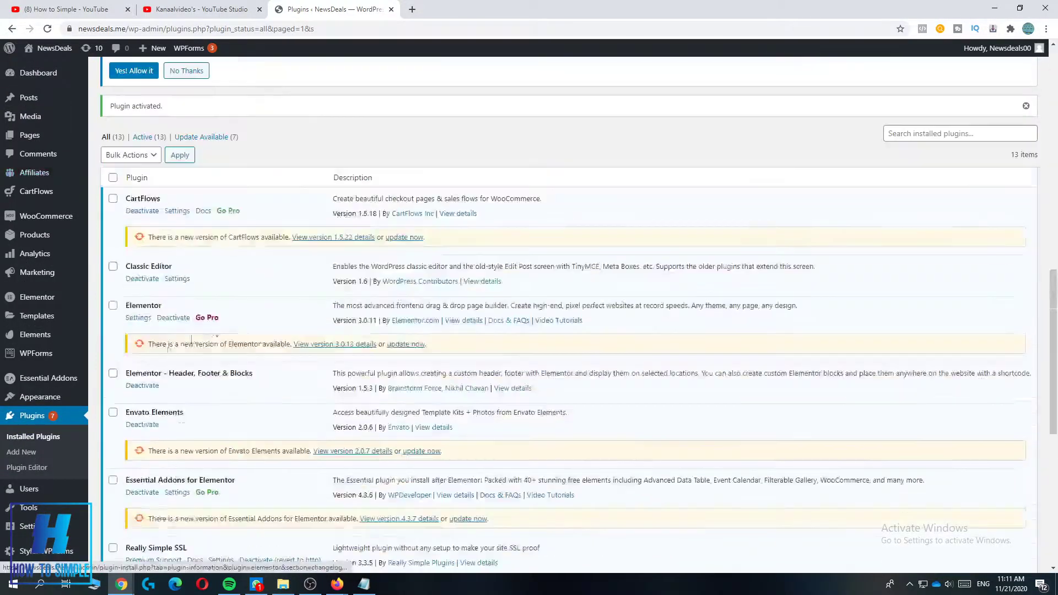
click(24, 180)
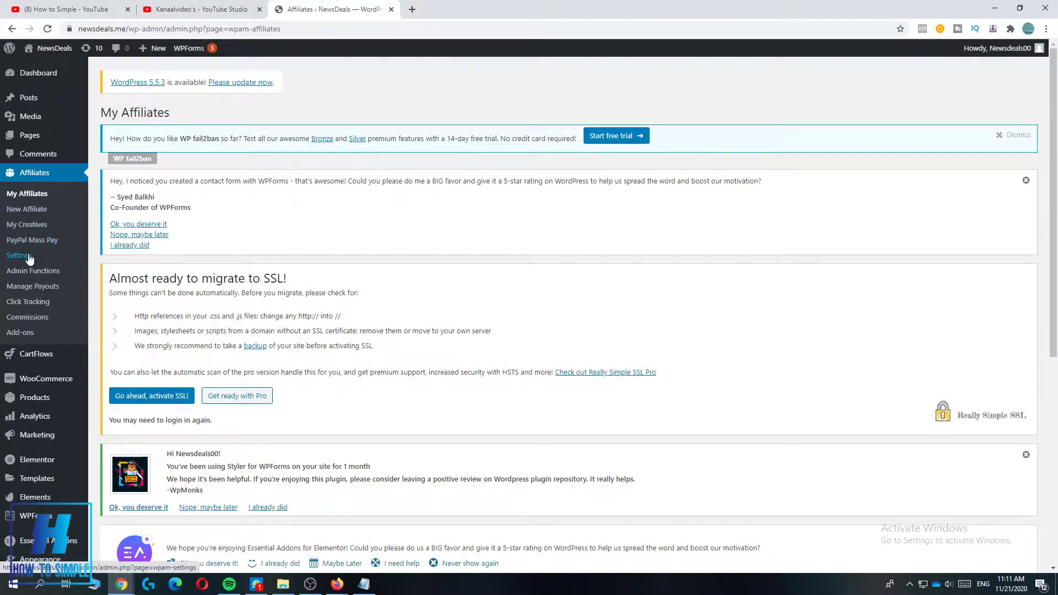
click(30, 209)
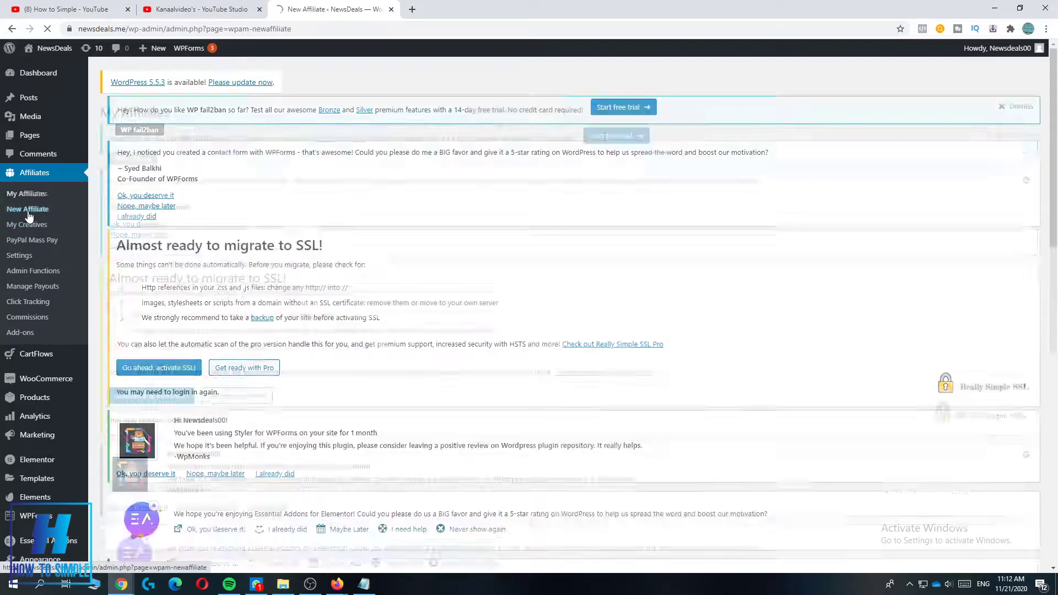
- Scroll through the empty Contact Information form and read the affiliate account explanation
scroll(196, 261, down, 5)
scroll(196, 261, down, 5)
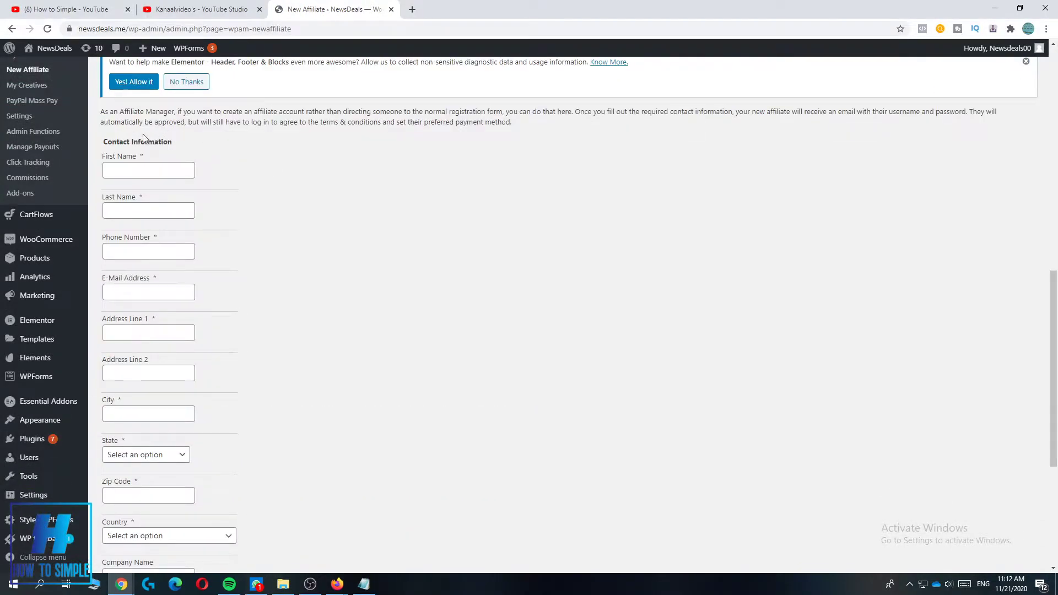
scroll(177, 219, up, 3)
scroll(267, 229, down, 7)
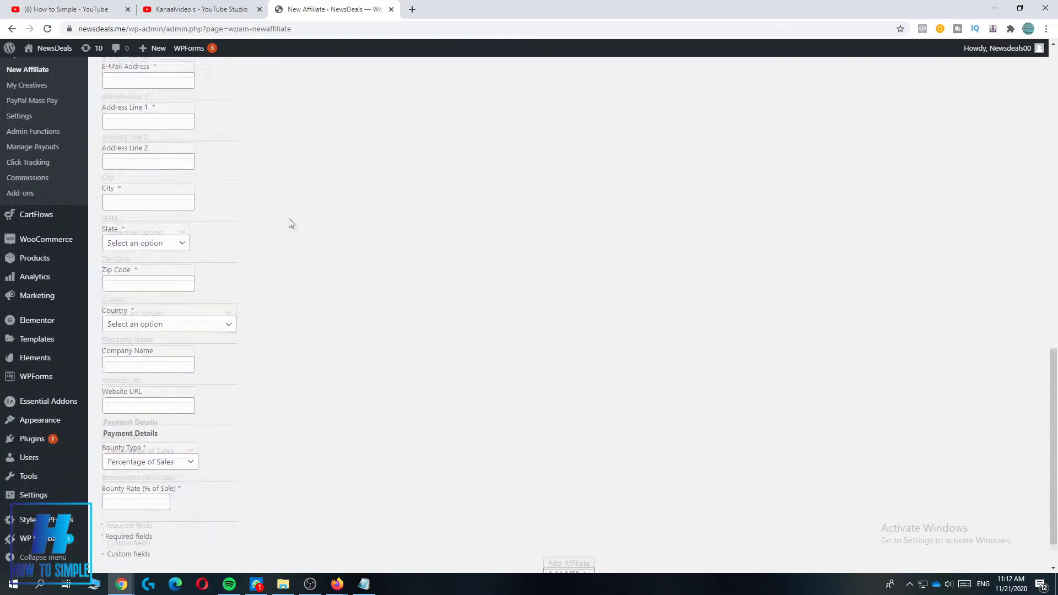
scroll(288, 193, up, 3)
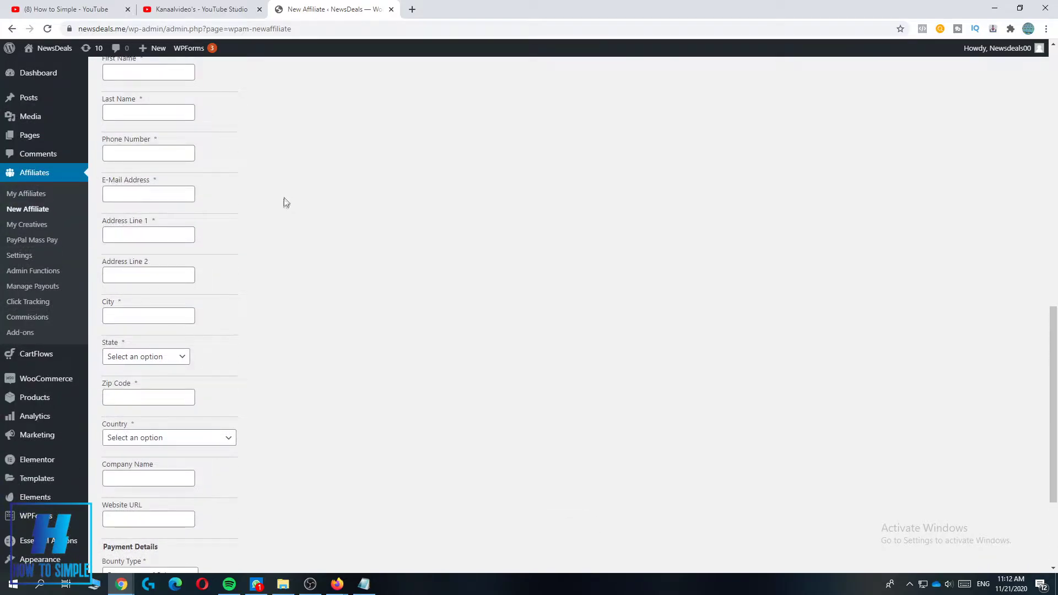
scroll(284, 206, up, 4)
scroll(265, 233, up, 3)
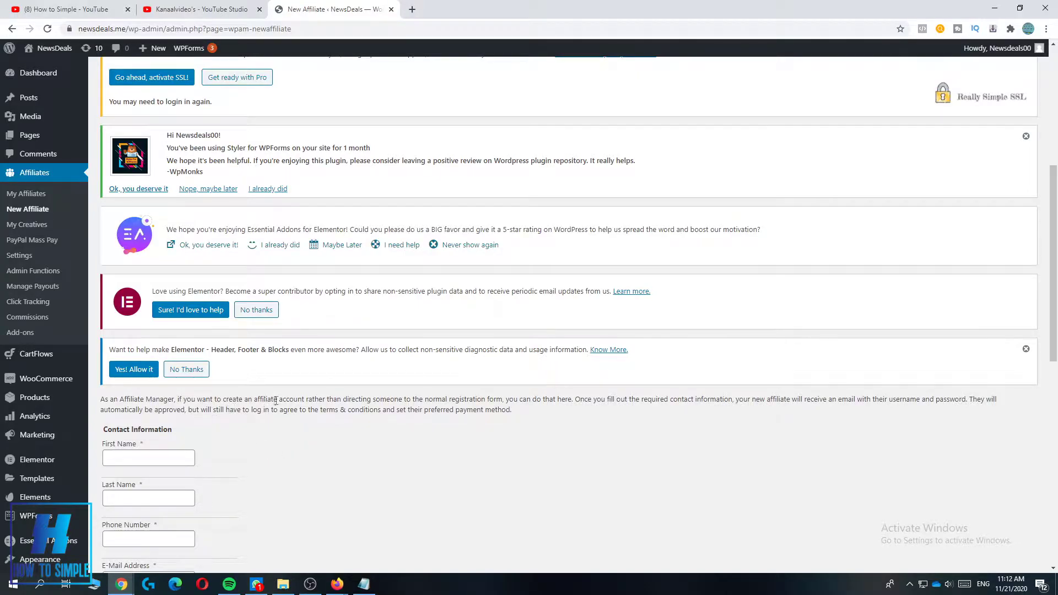
drag(298, 400, 513, 402)
click(510, 401)
scroll(316, 418, down, 1)
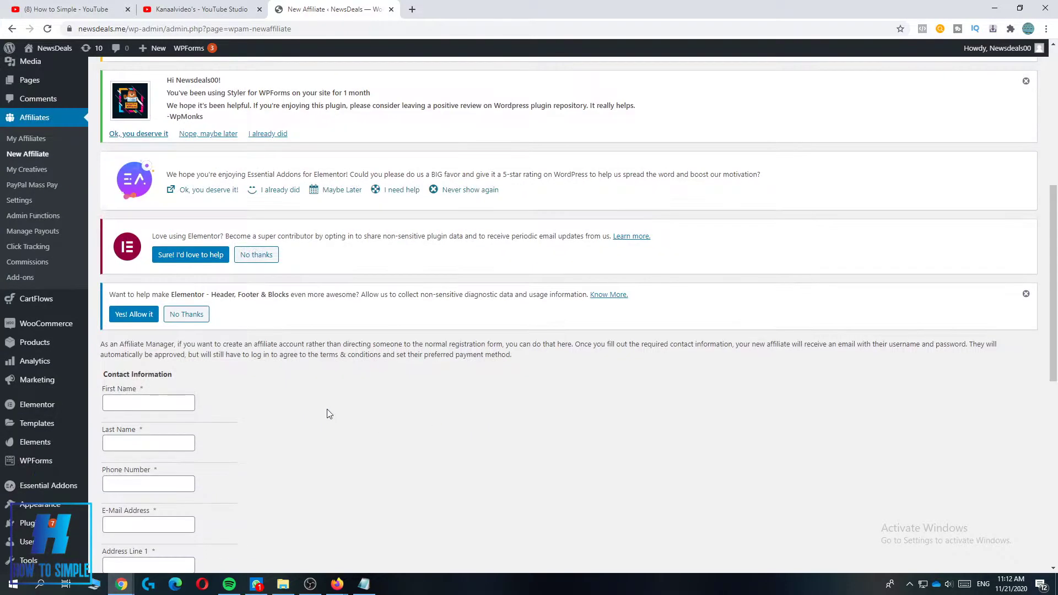
scroll(333, 407, down, 1)
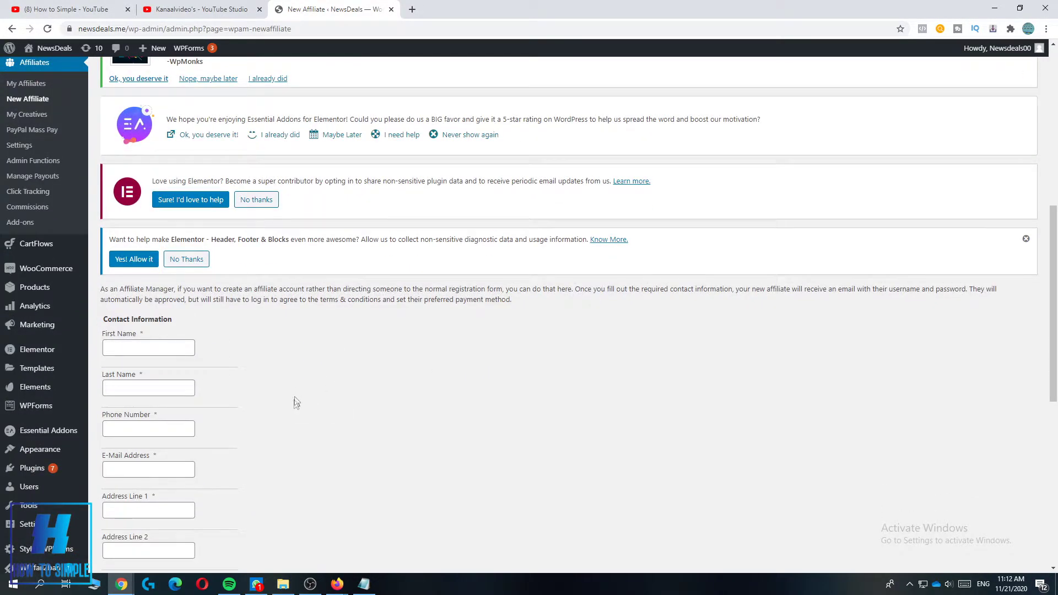
scroll(296, 402, up, 3)
- Add a new page titled 'partner program' and publish it at /partner-program/
mouse_move(30, 137)
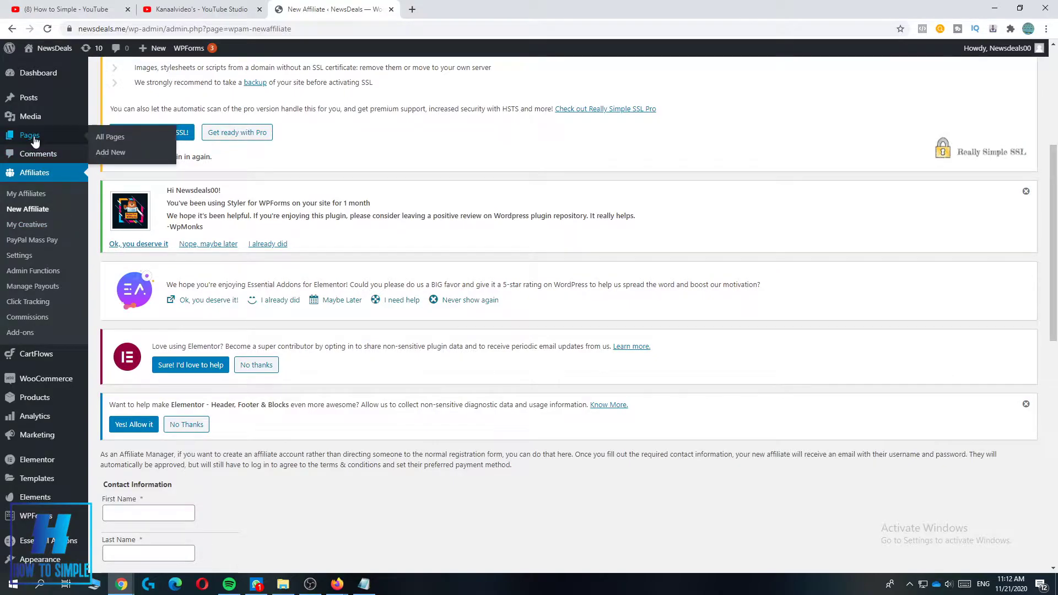
click(112, 152)
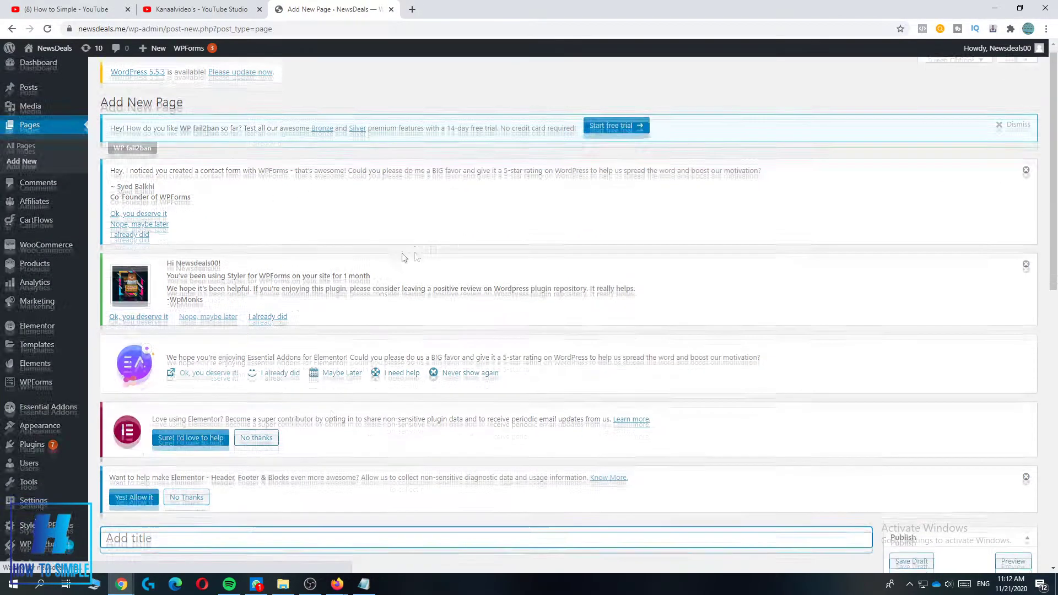
scroll(404, 257, down, 3)
text(af)
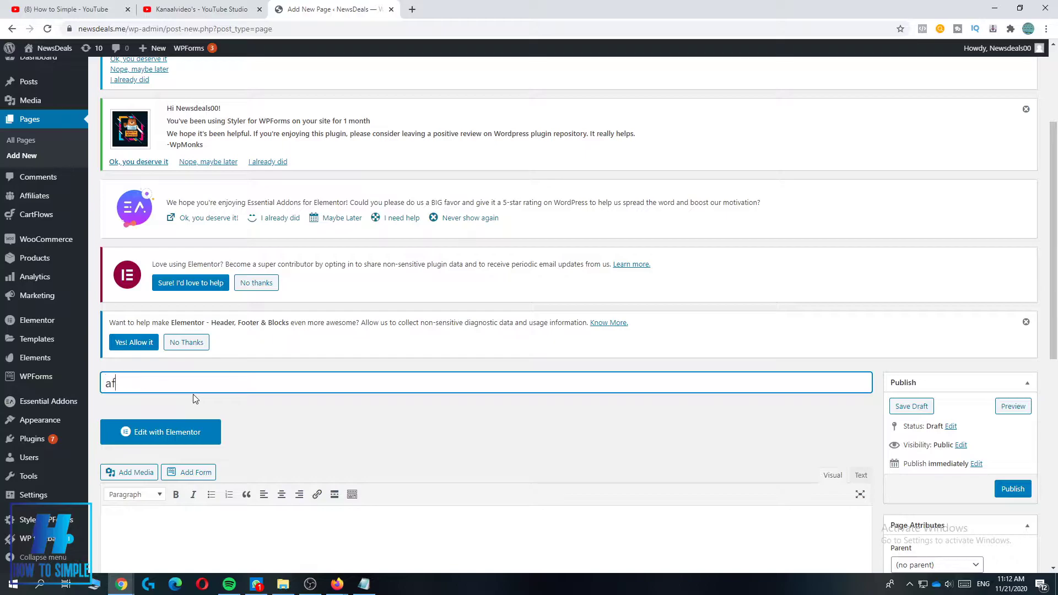
text(fili)
key(BackSpace)
key(BackSpace)
key(BackSpace)
key(BackSpace)
key(BackSpace)
key(BackSpace)
text(partner program)
scroll(928, 404, down, 4)
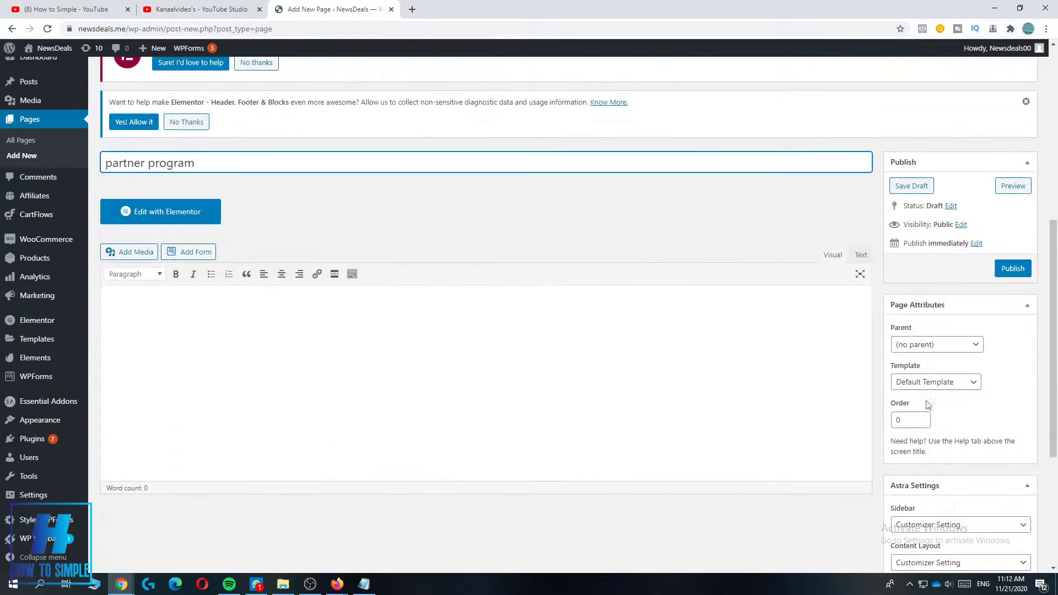
click(1012, 267)
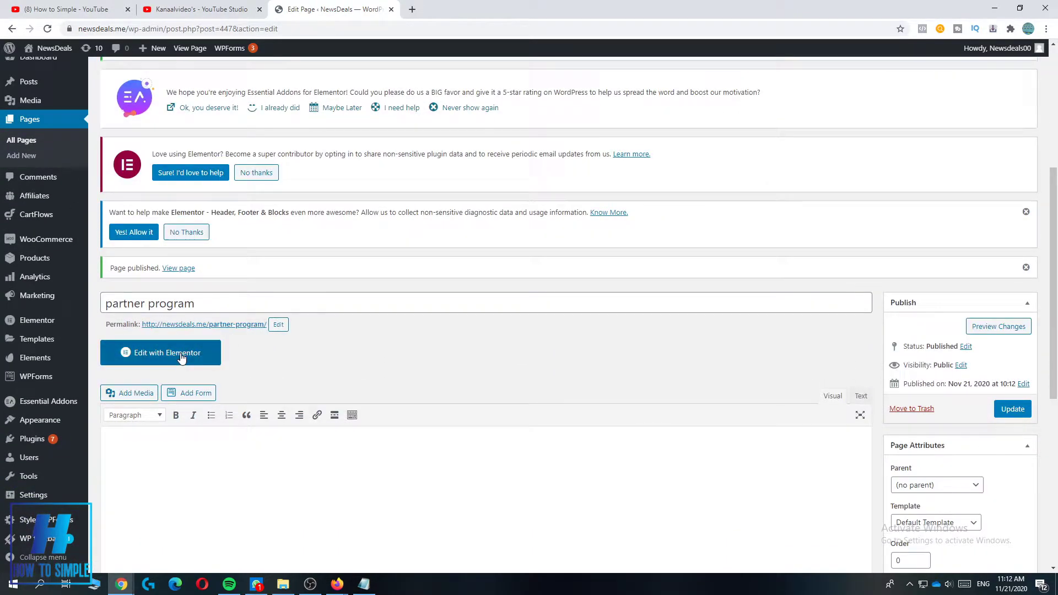
- Edit 'partner program' with Elementor and search widgets for 'form'
click(181, 358)
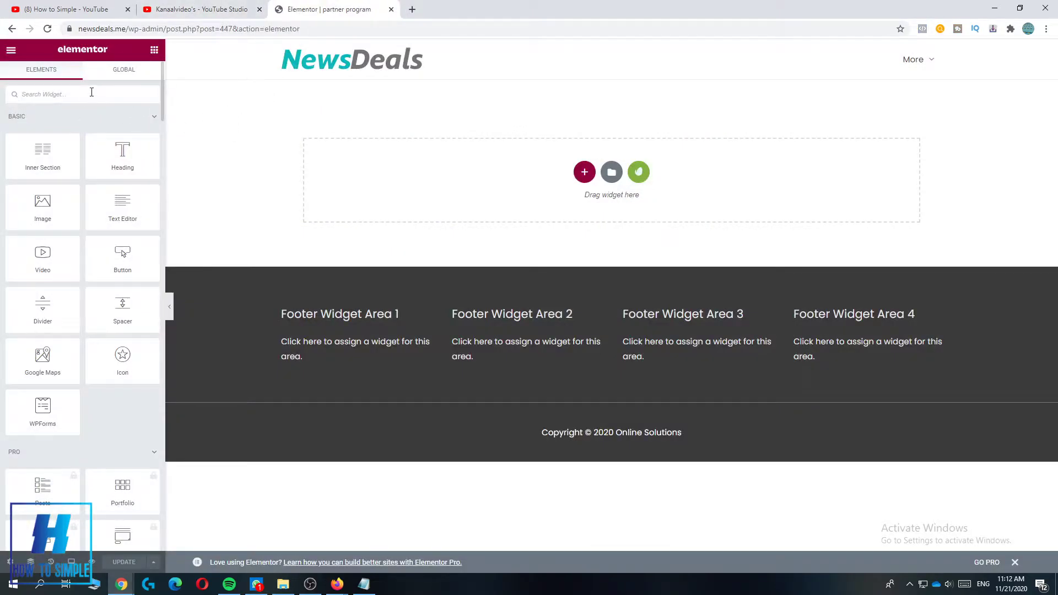
text(form)
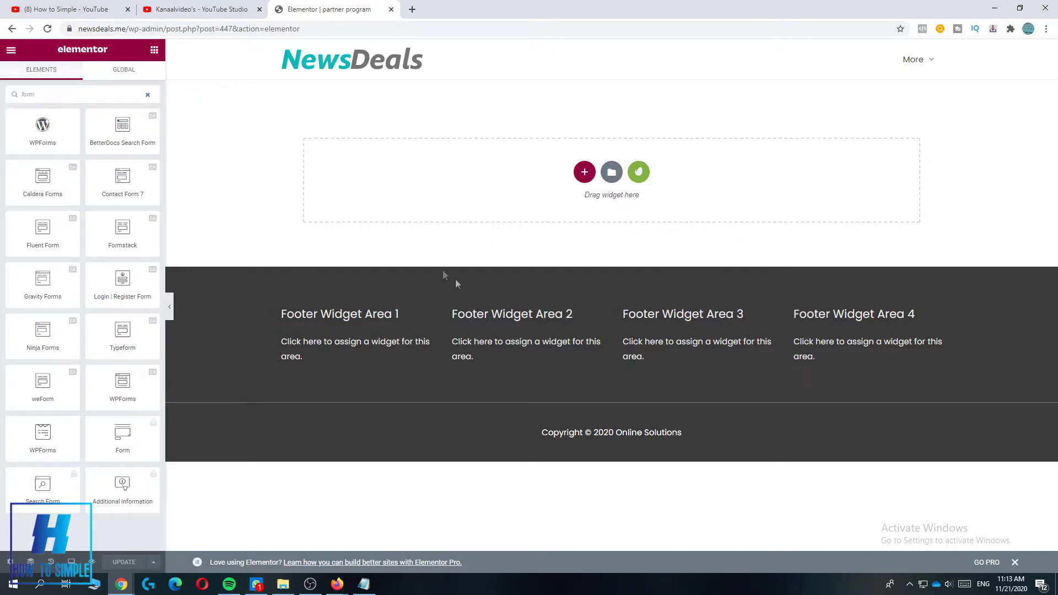
- In a new tab, load newsdeals.me's admin and open the still-empty Affiliates list
key(ctrl+t)
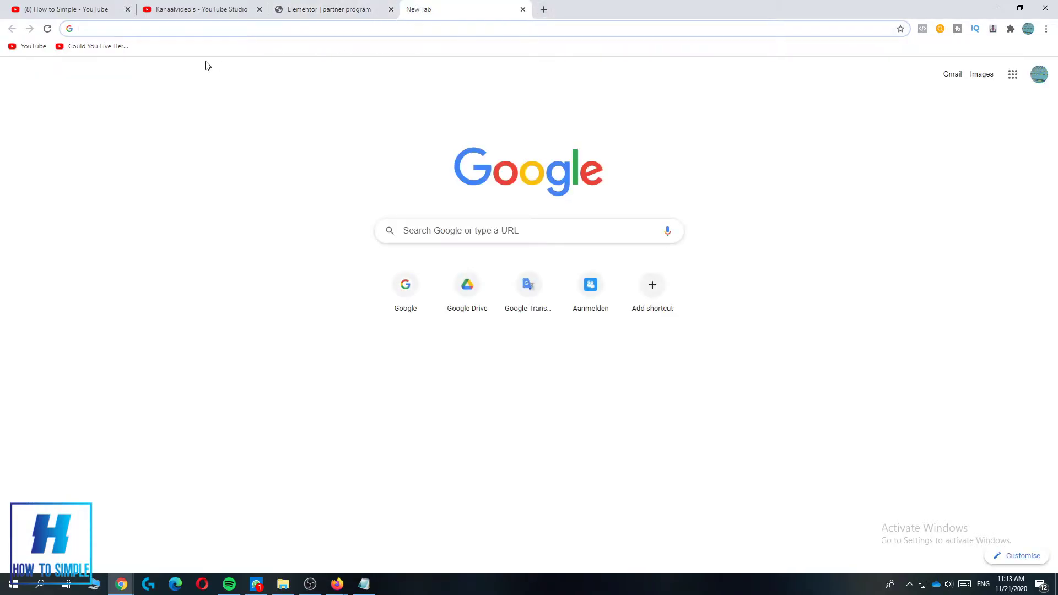
text(news)
key(Return)
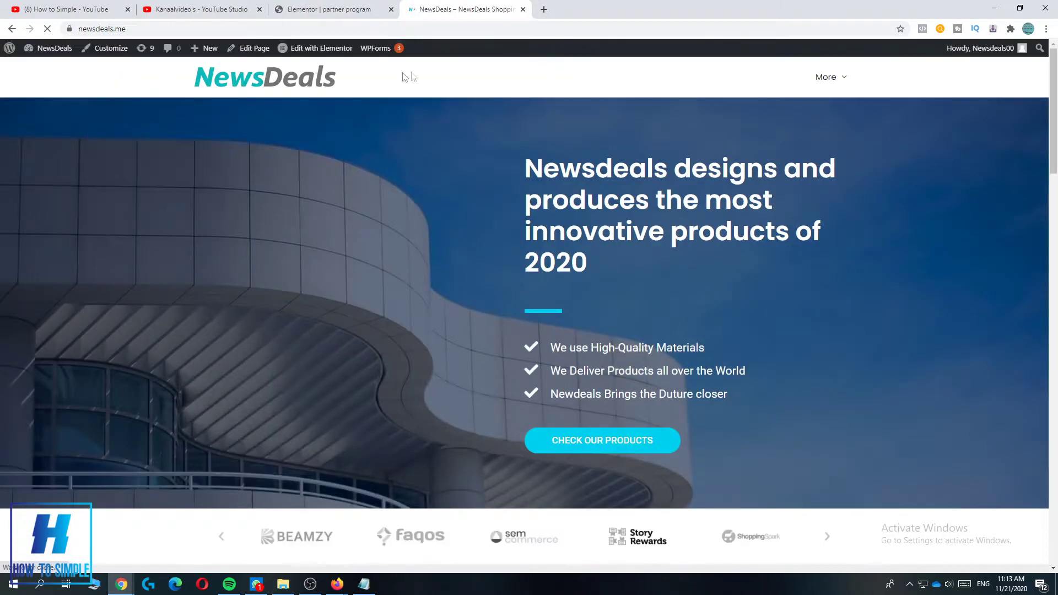
click(43, 51)
scroll(47, 275, down, 1)
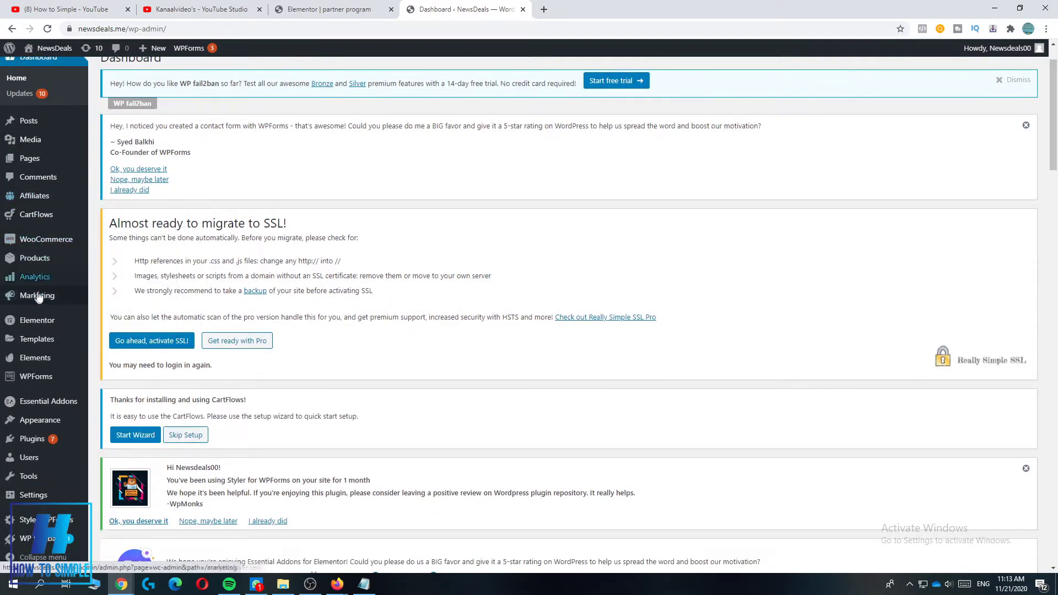
click(30, 214)
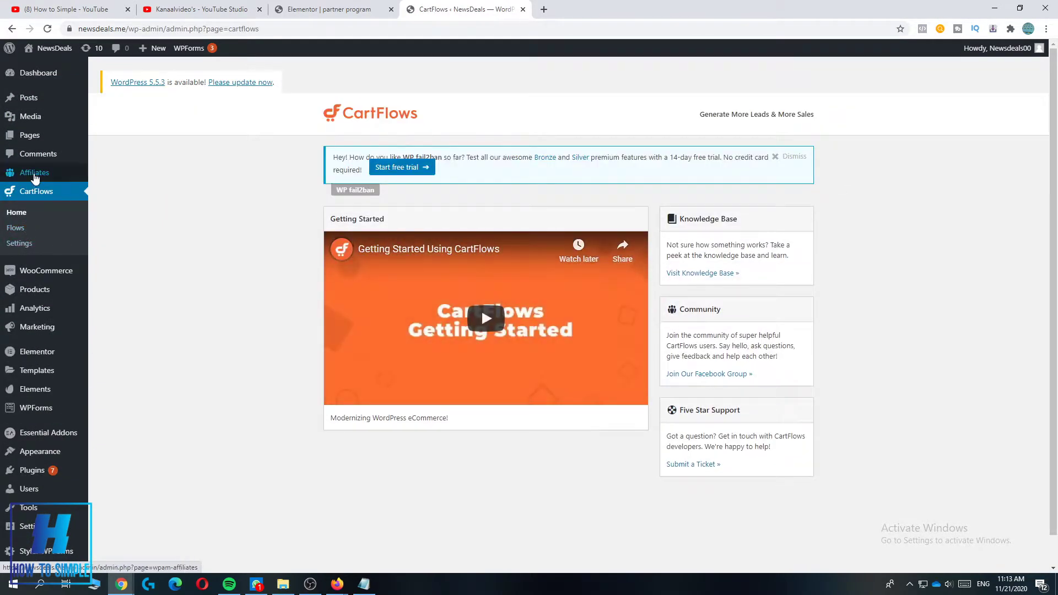
click(33, 172)
scroll(171, 429, down, 6)
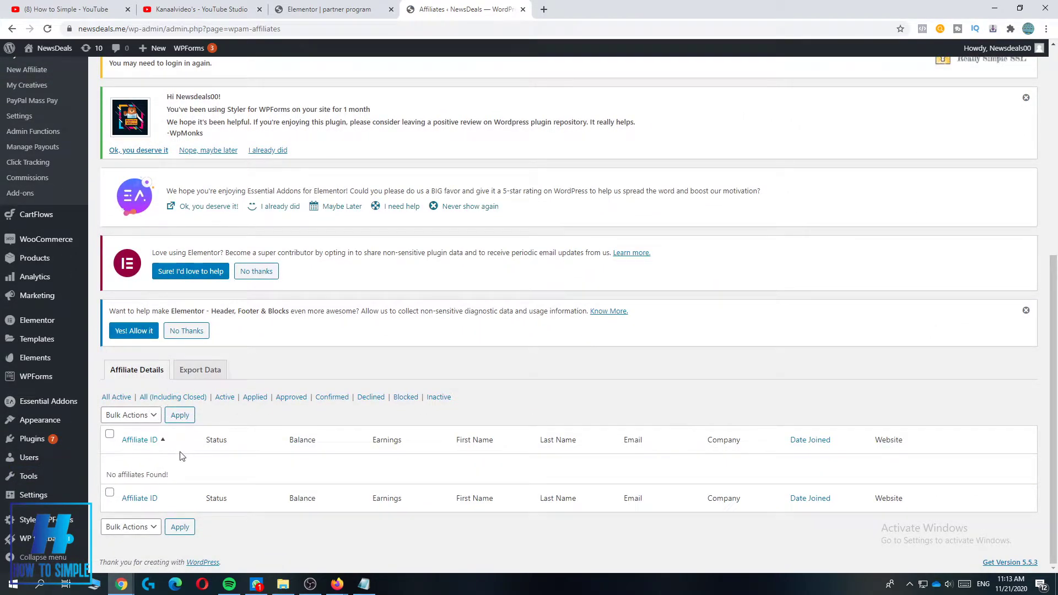
scroll(182, 457, up, 5)
click(27, 210)
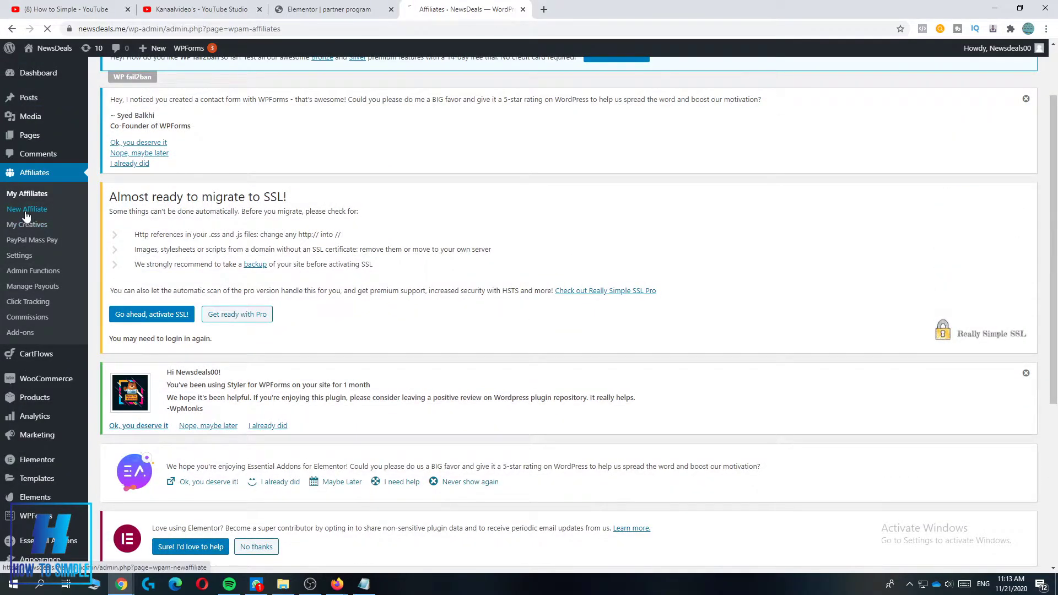
scroll(190, 287, down, 3)
scroll(190, 286, up, 3)
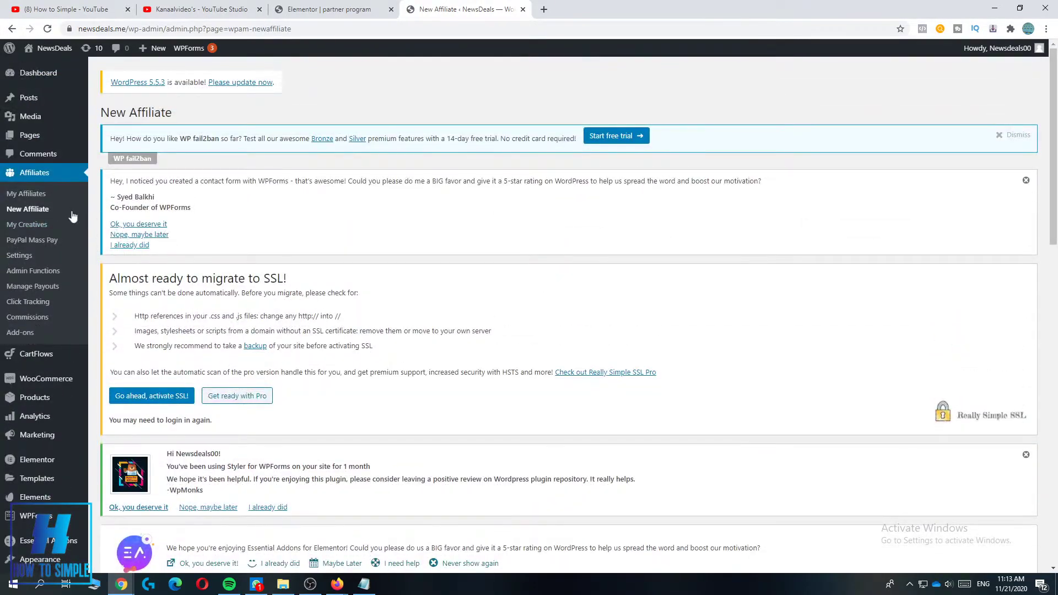
scroll(198, 291, down, 10)
scroll(201, 292, up, 1)
scroll(151, 248, down, 7)
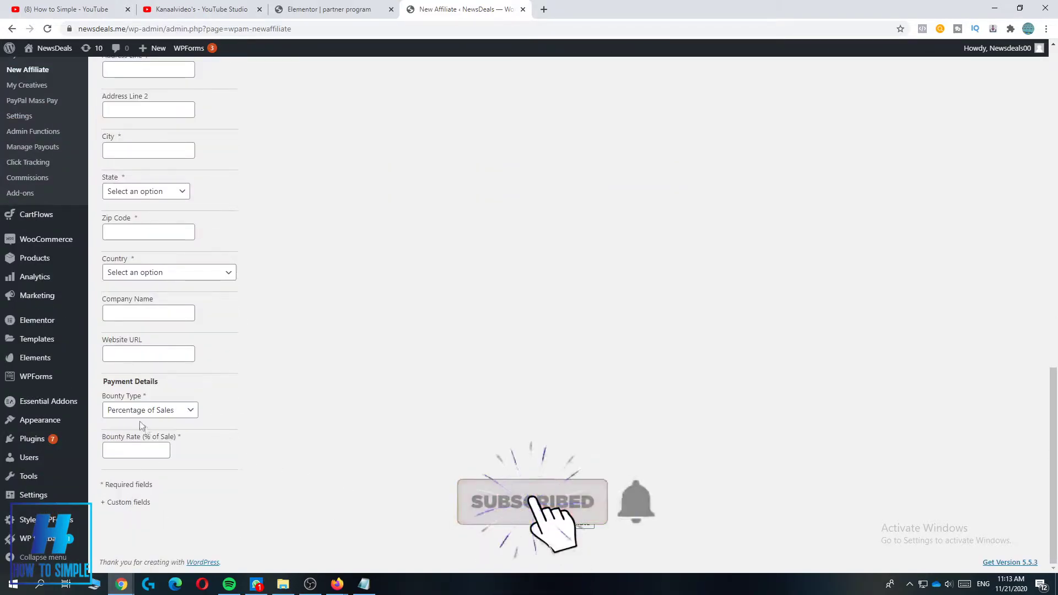
scroll(235, 317, up, 6)
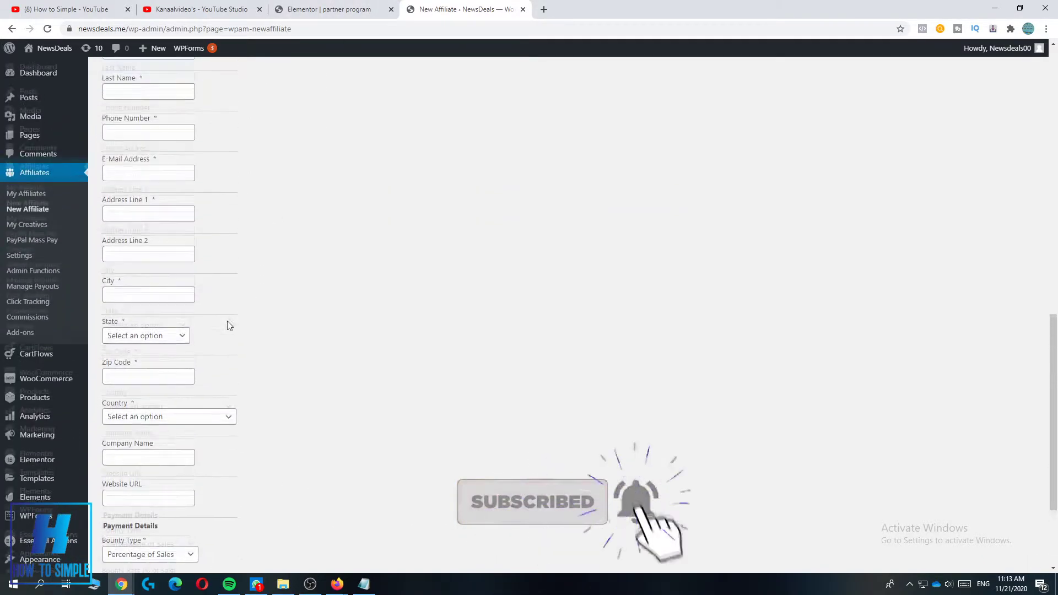
click(26, 193)
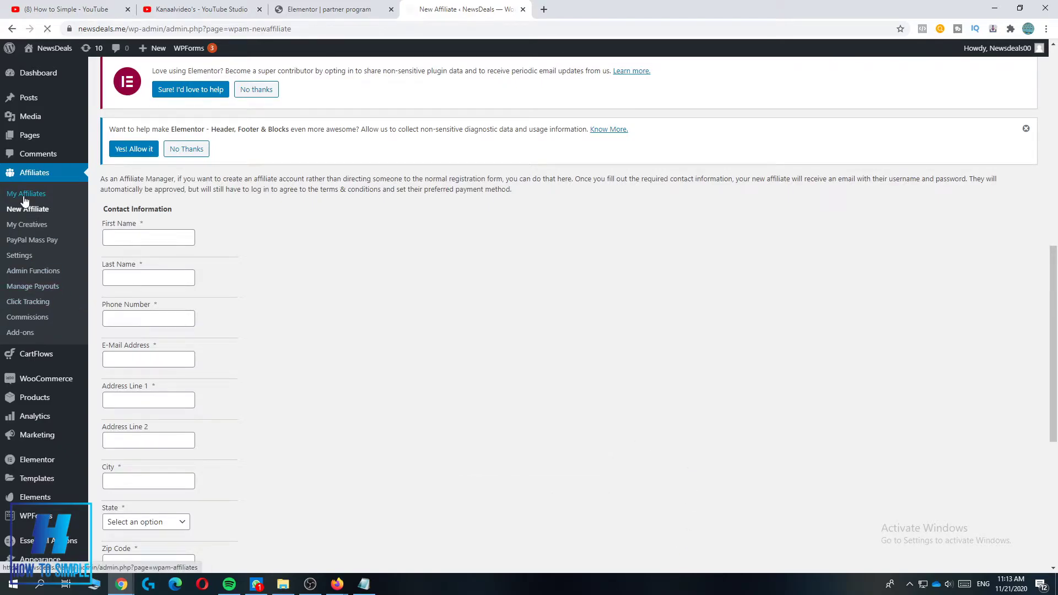
scroll(195, 414, down, 5)
scroll(188, 413, up, 2)
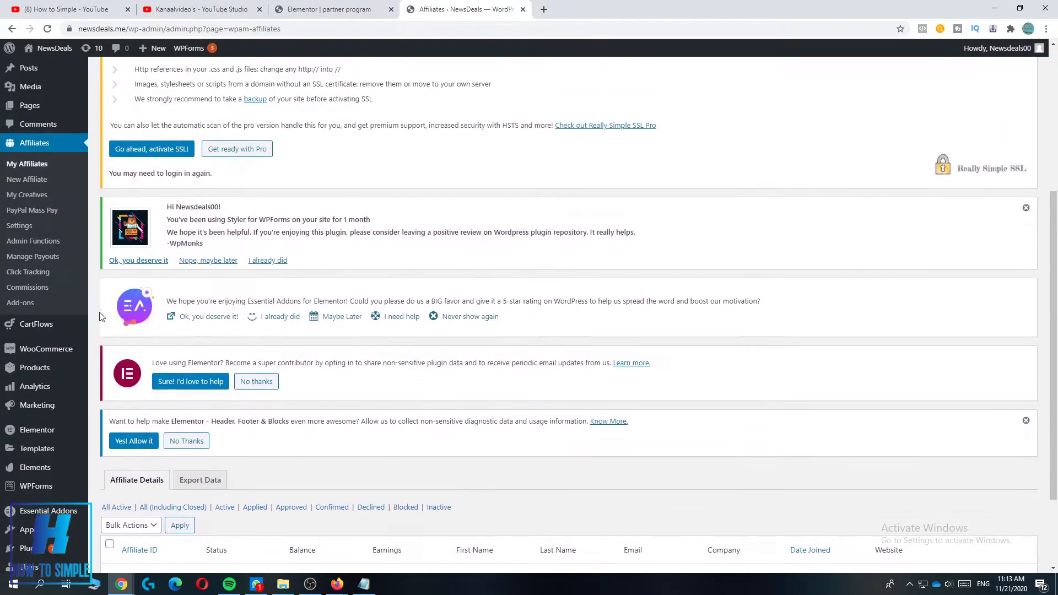
- Check the PayPal Mass Pay page's 'Not configured' notice, then move to Affiliates Settings
click(33, 211)
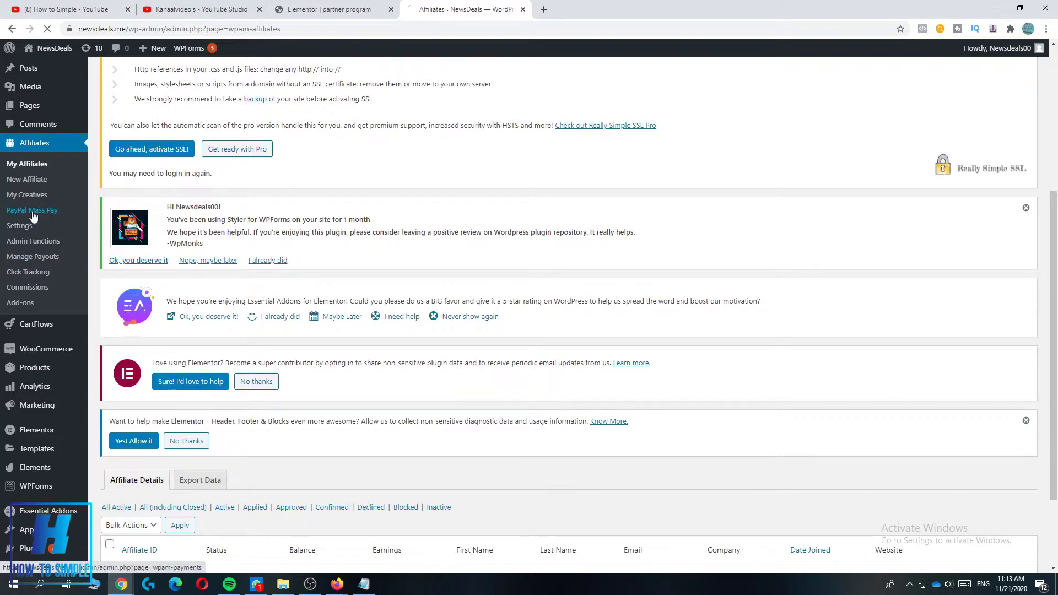
scroll(182, 274, down, 4)
scroll(196, 354, down, 1)
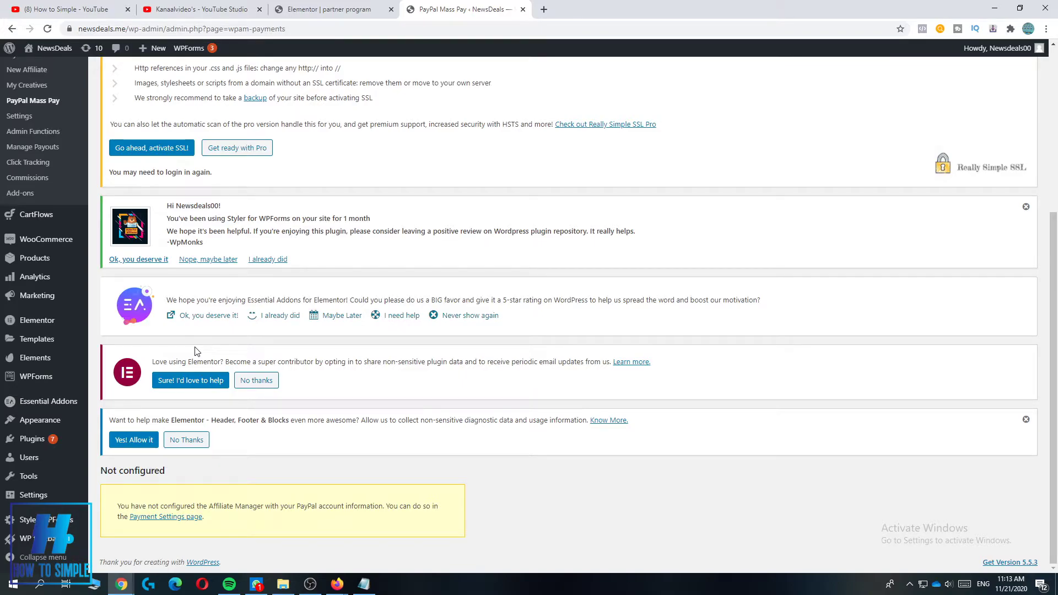
scroll(24, 182, up, 2)
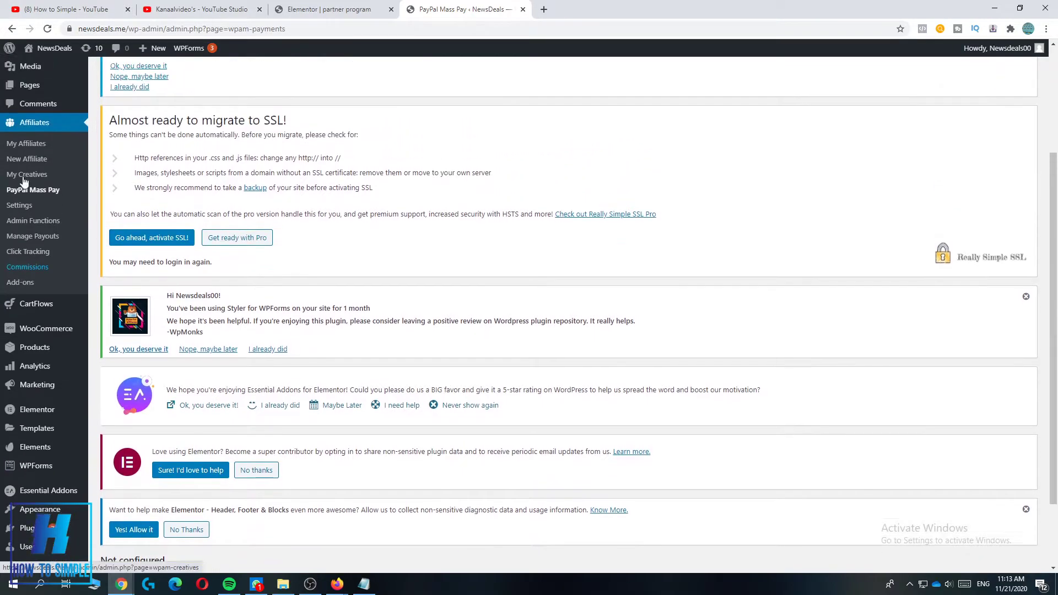
scroll(24, 182, up, 1)
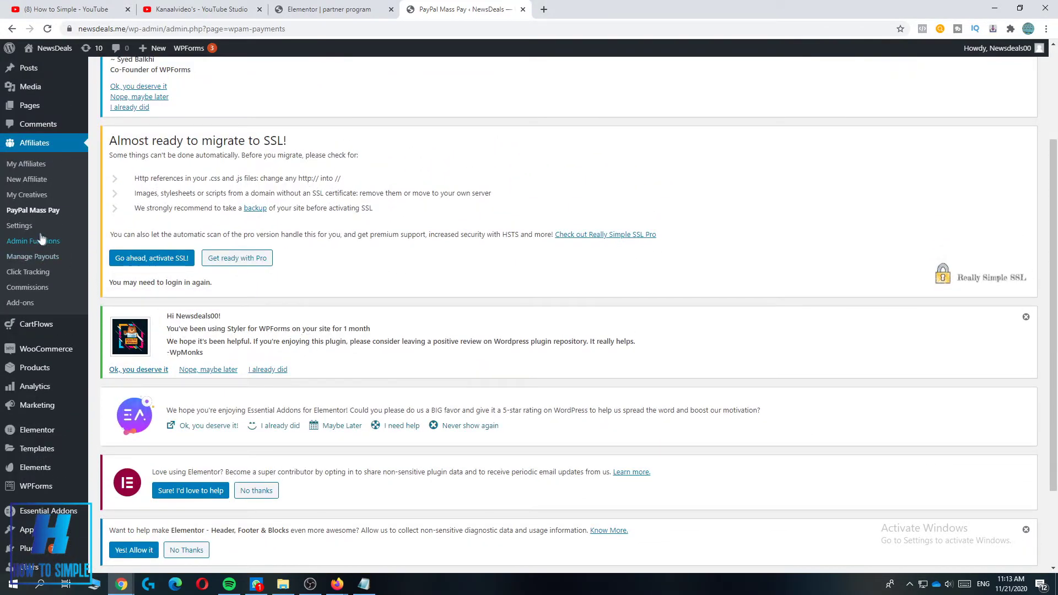
click(19, 225)
- Keep Bounty Type as Percentage of Sales, alongside Bounty Rate 25 and currency USD
scroll(224, 311, down, 2)
scroll(225, 309, down, 5)
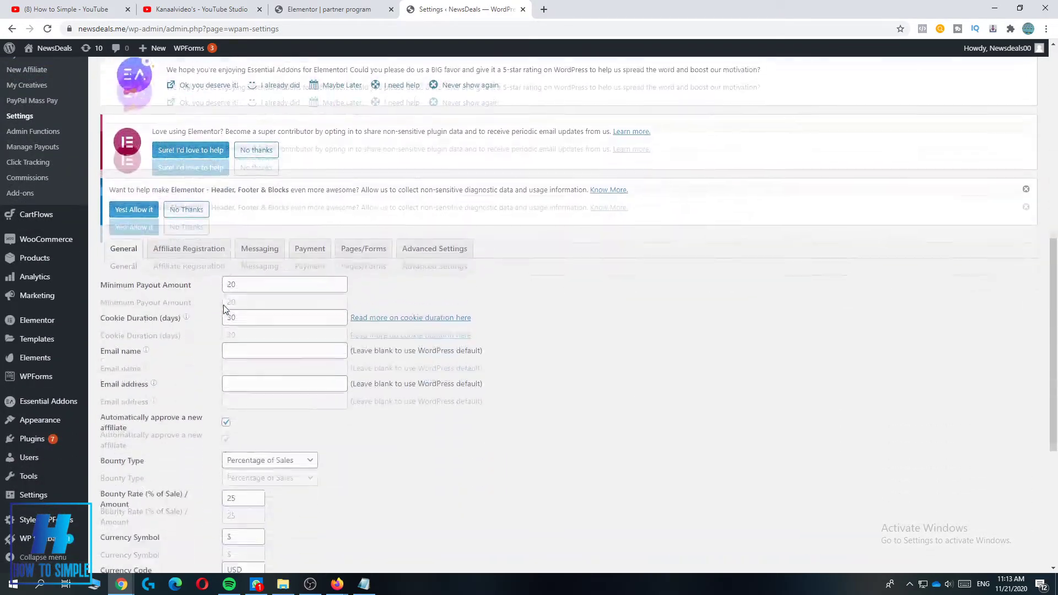
click(270, 388)
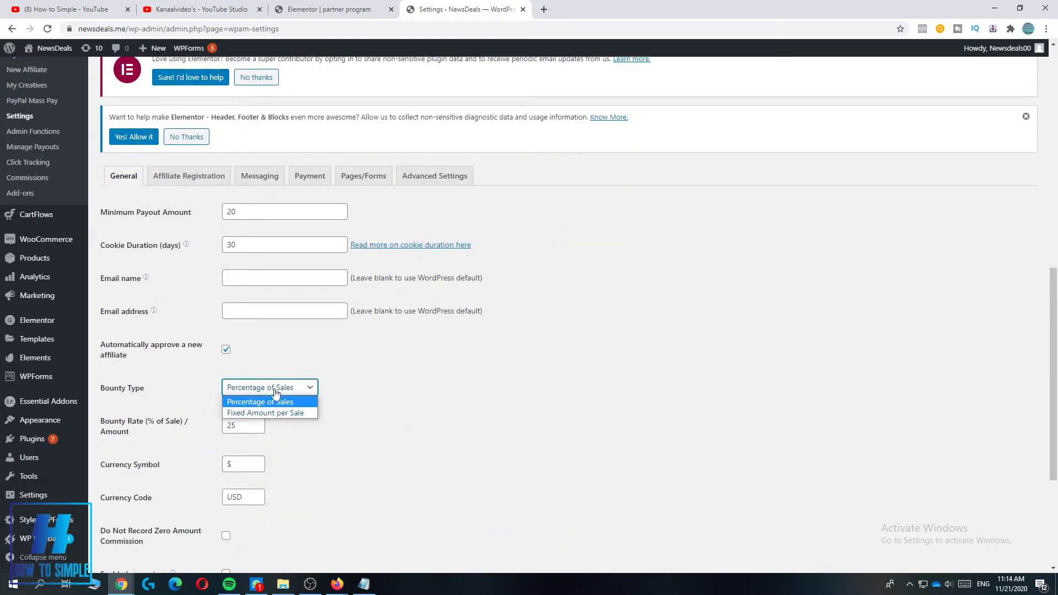
click(325, 395)
click(259, 388)
click(343, 379)
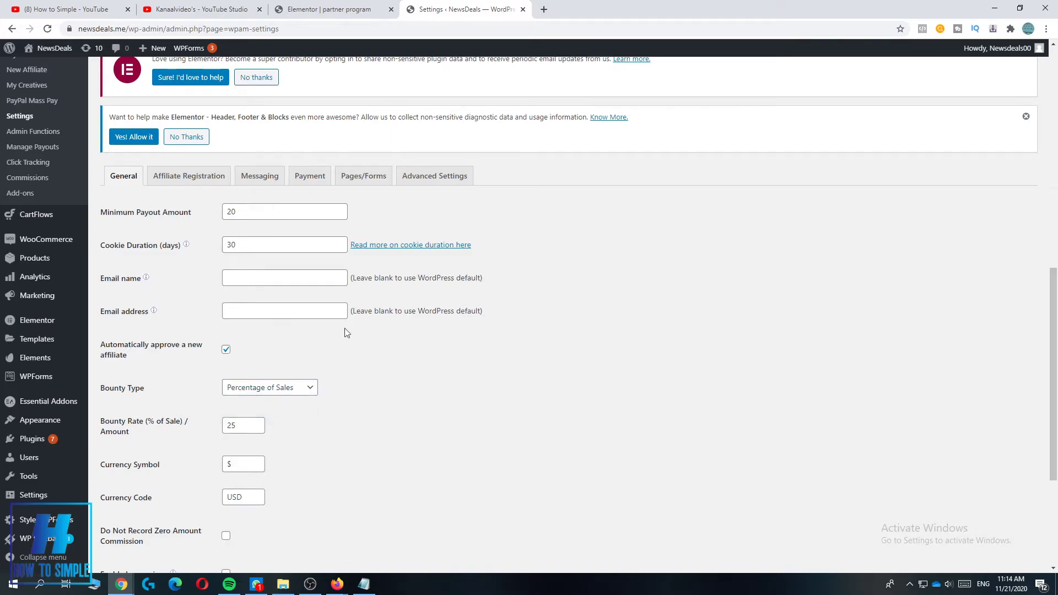
scroll(266, 276, up, 3)
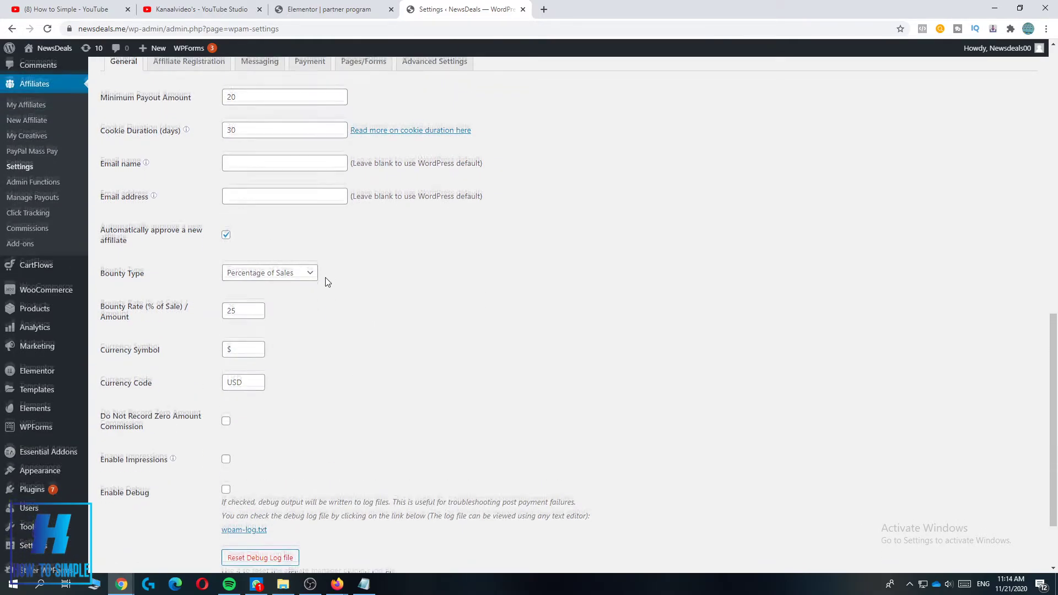